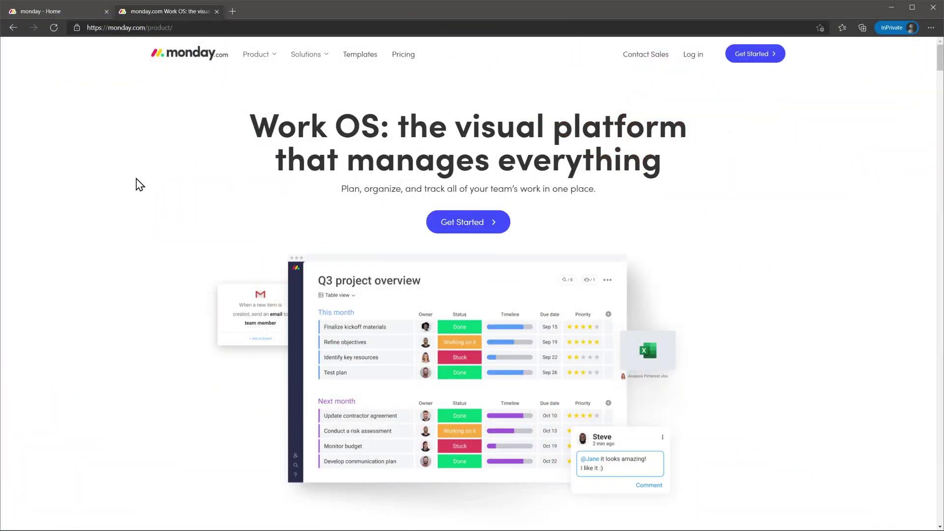
Scroll through the Home page's Inbox updates and Recent boards
scroll(139, 184, "down", 7)
scroll(140, 184, "down", 7)
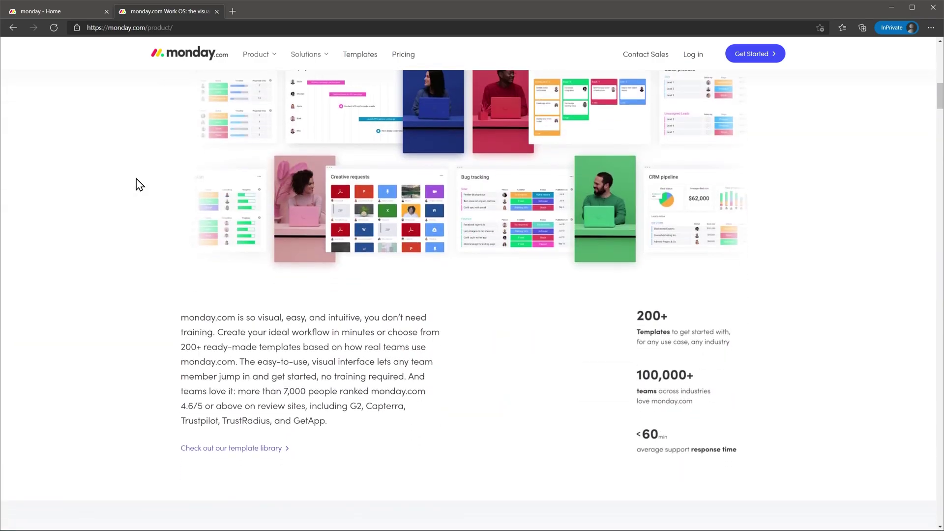
scroll(140, 185, "down", 7)
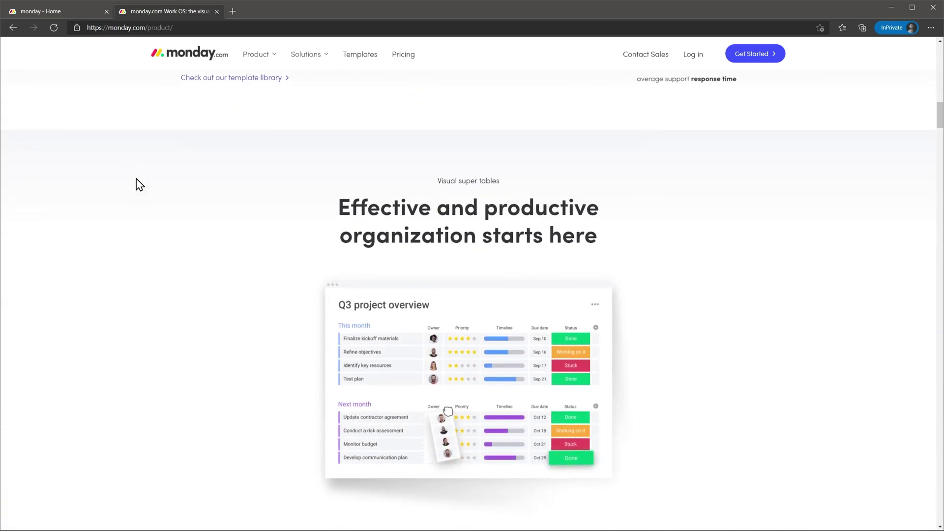
scroll(140, 184, "down", 7)
scroll(139, 185, "down", 4)
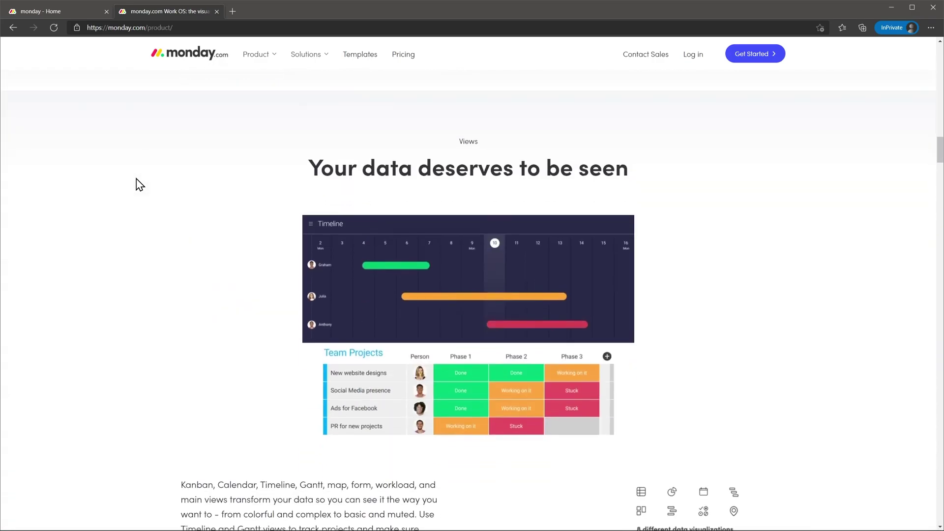
scroll(140, 184, "down", 8)
scroll(139, 184, "down", 5)
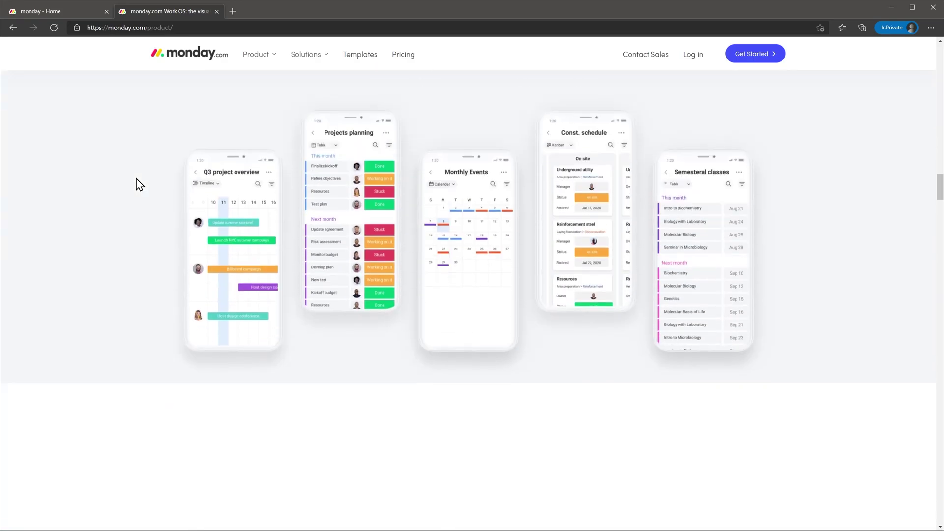
scroll(140, 184, "down", 9)
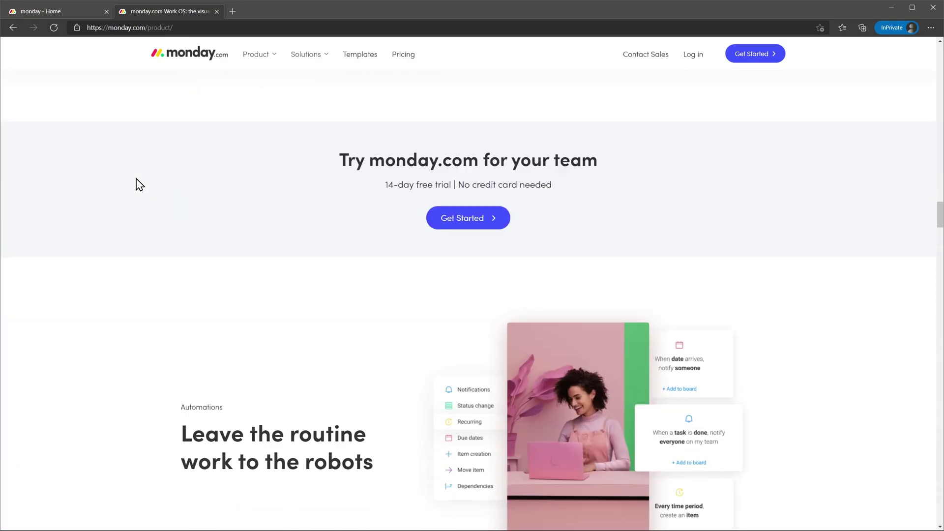
scroll(140, 184, "down", 4)
scroll(140, 184, "up", 20)
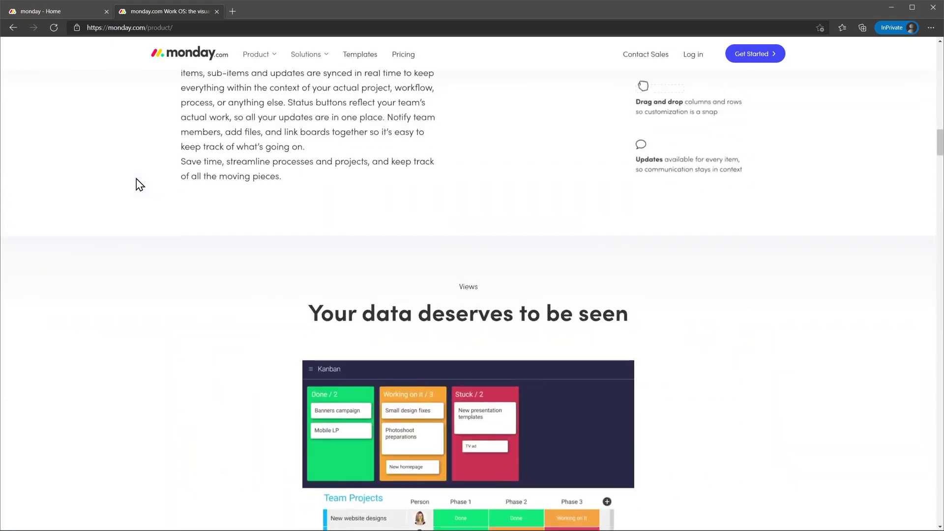
scroll(140, 185, "up", 20)
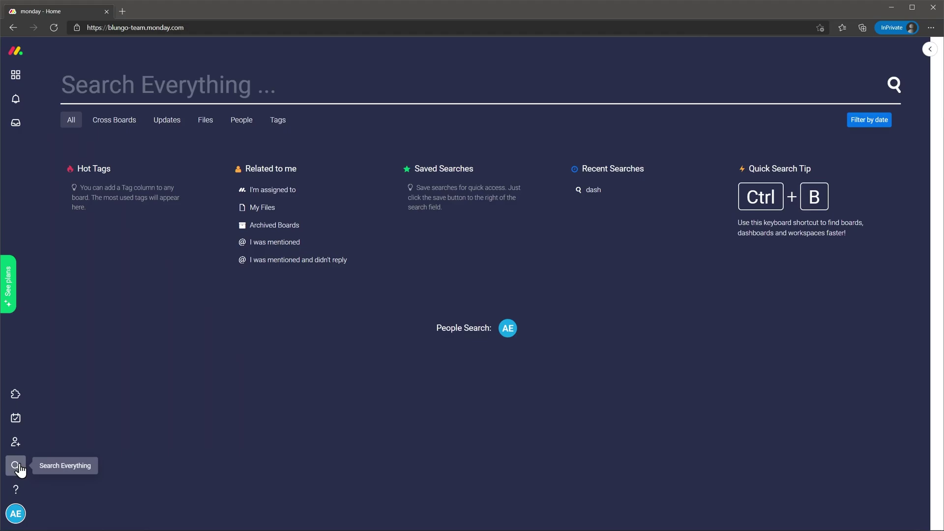
Check and dismiss the Help panel and the avatar account menu
left_click(17, 490)
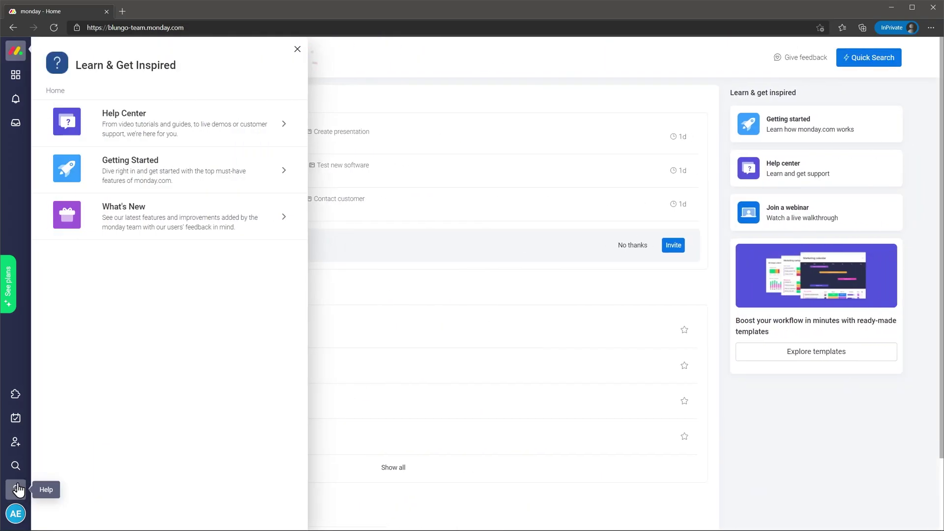
left_click(17, 490)
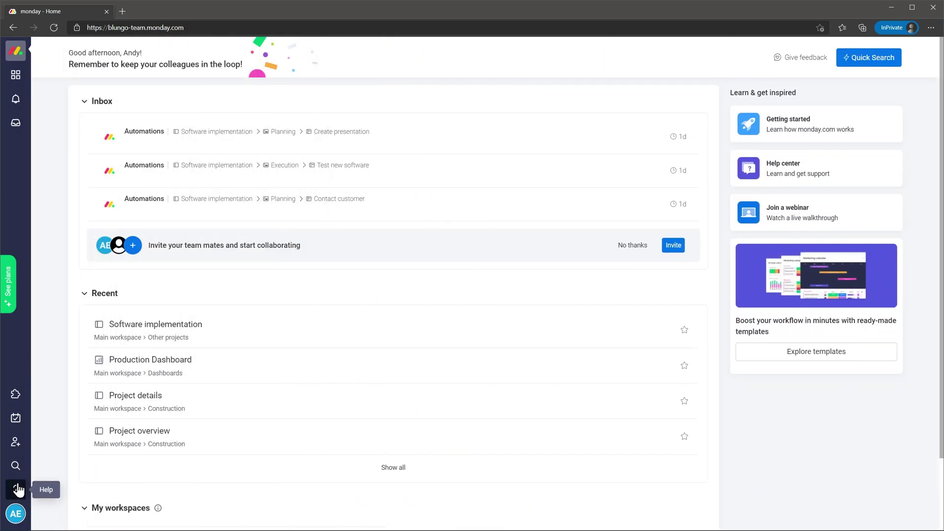
left_click(16, 514)
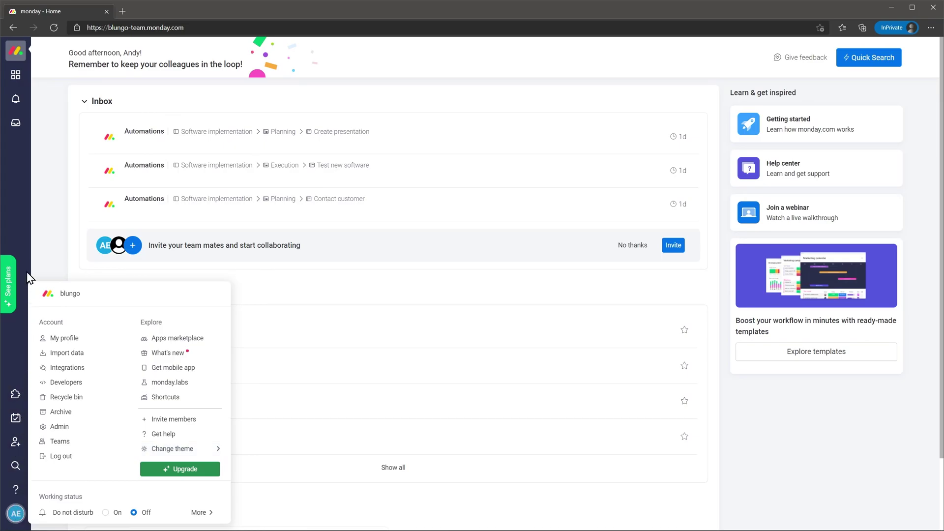
left_click(23, 232)
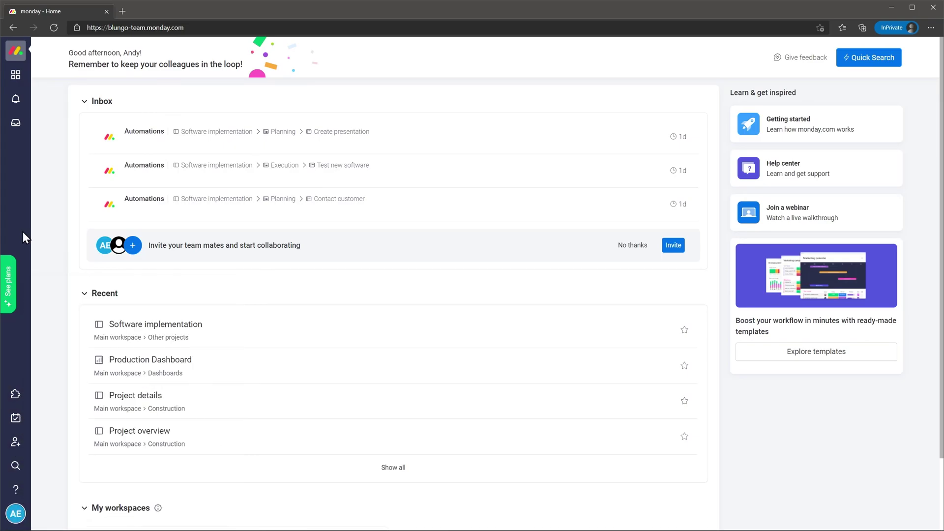
Open the Software implementation board and preview the list of addable view types
left_click(20, 79)
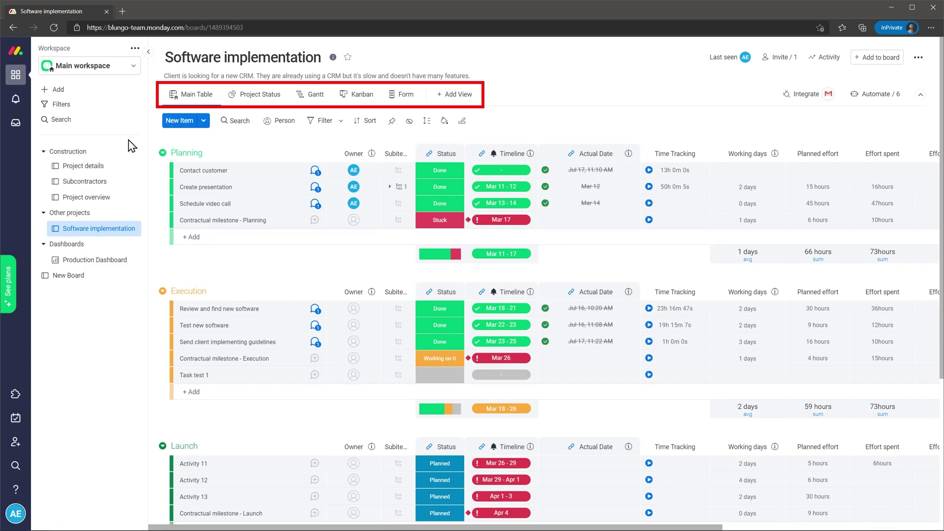
left_click(448, 95)
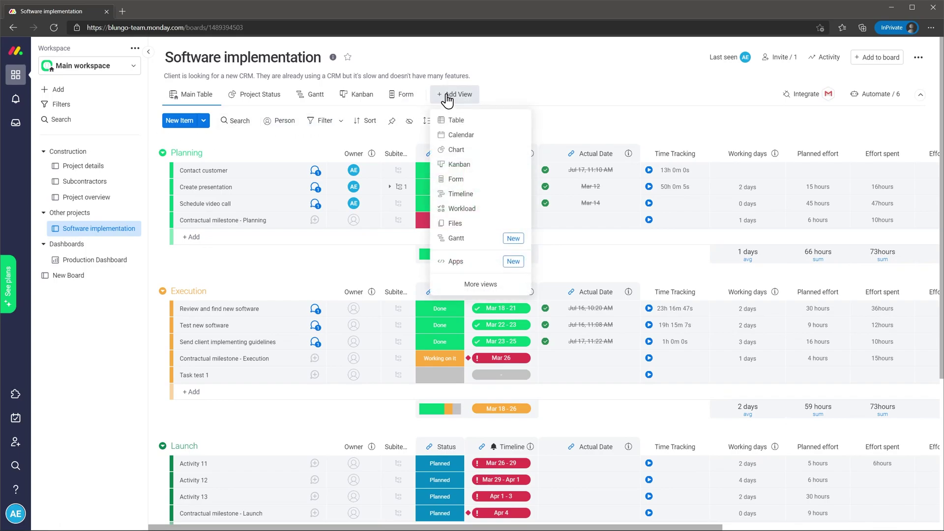
left_click(536, 102)
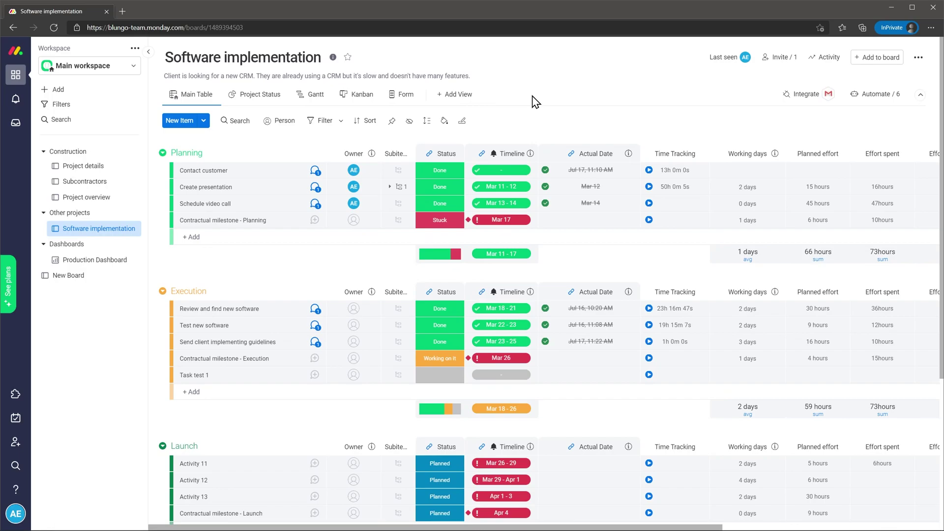
Add a 'Prepare meeting' item to the Planning group
left_click(226, 236)
type("Prepare meeting")
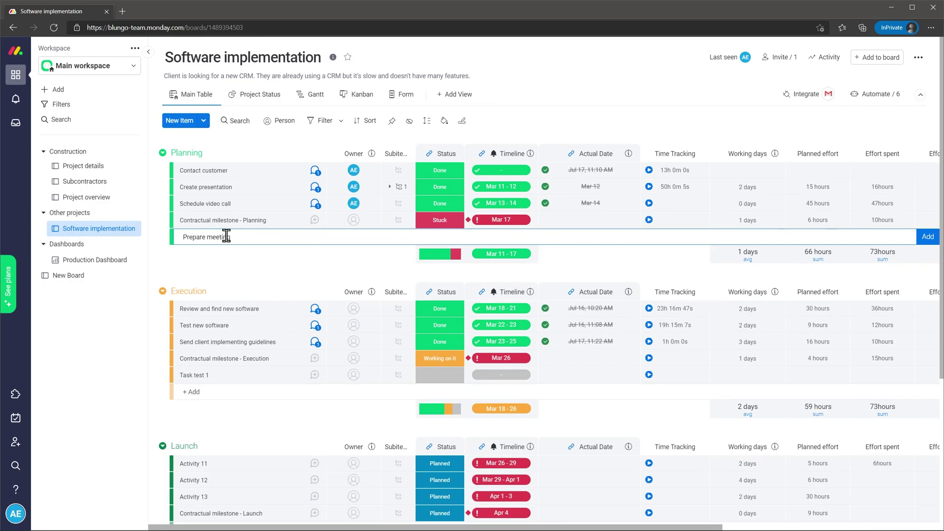
key("Return")
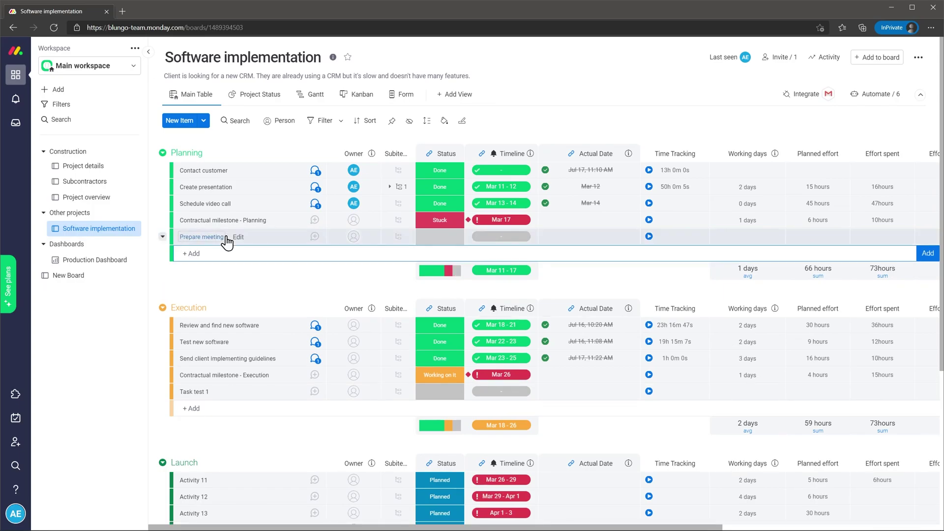
left_click(77, 93)
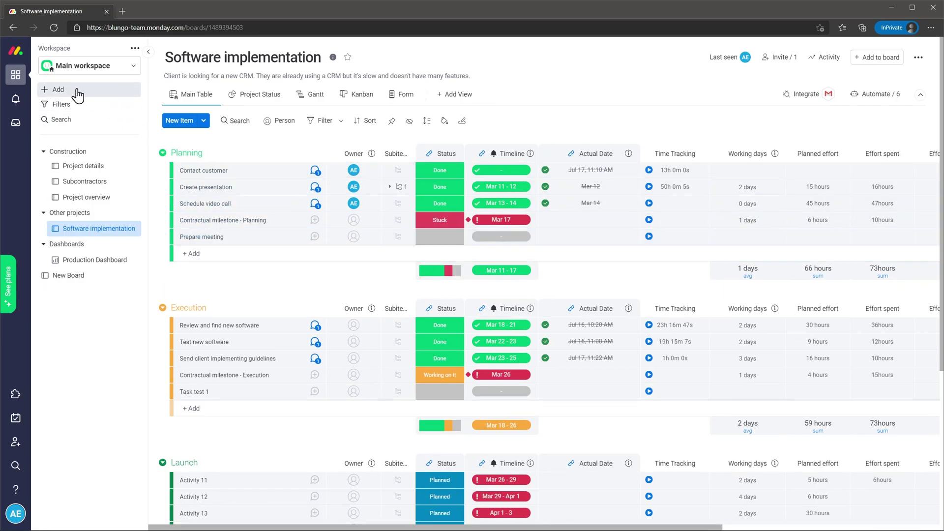
Browse the workspace Add menu, then try the workspace and board search boxes
left_click(78, 94)
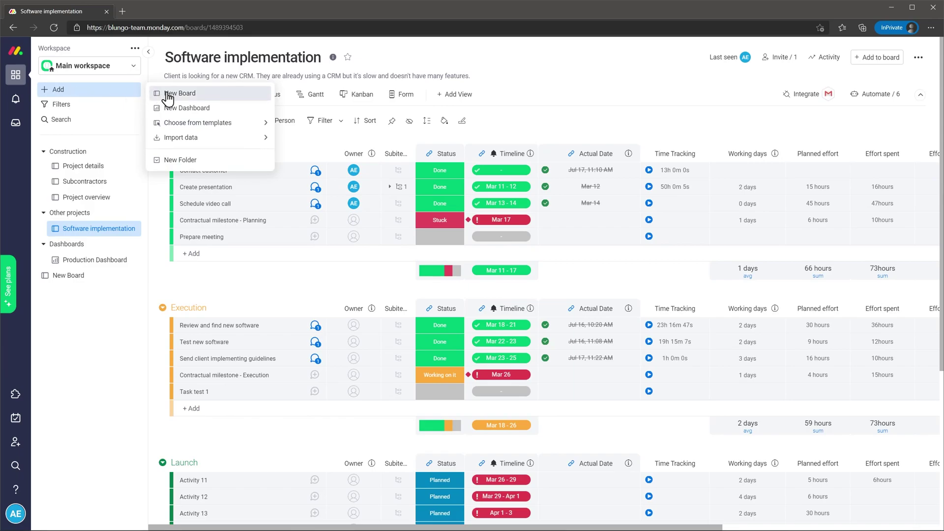
mouse_move(169, 129)
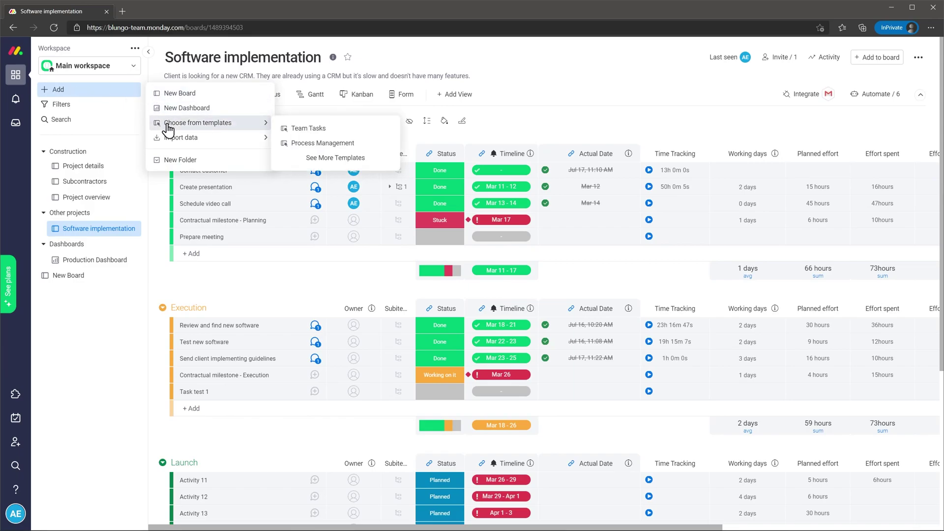
left_click(97, 304)
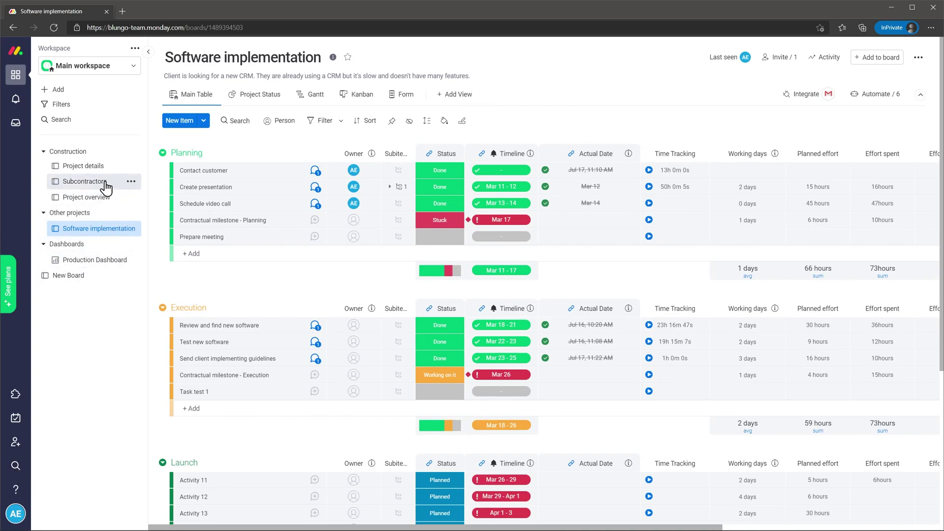
left_click(98, 119)
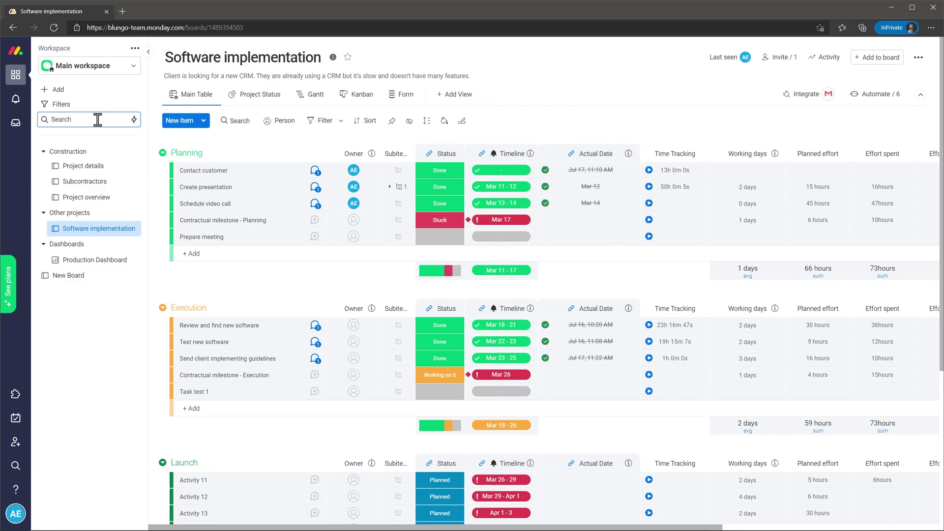
left_click(235, 119)
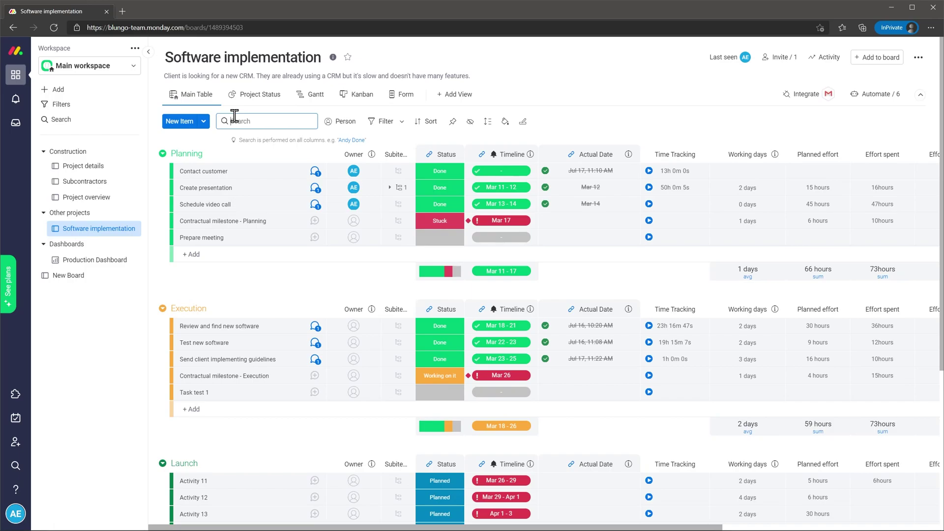
left_click(541, 97)
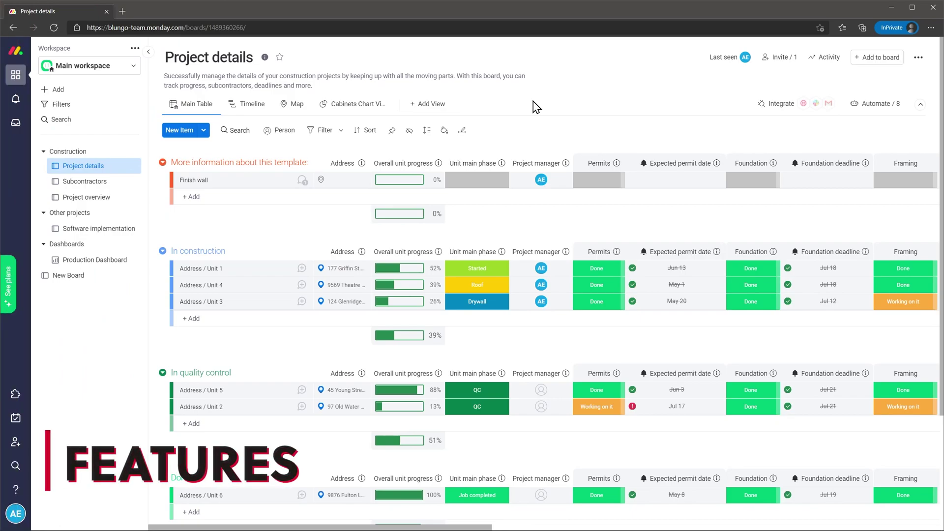
View Project details as timeline and map, then Software implementation's form view and Main Table
left_click(255, 109)
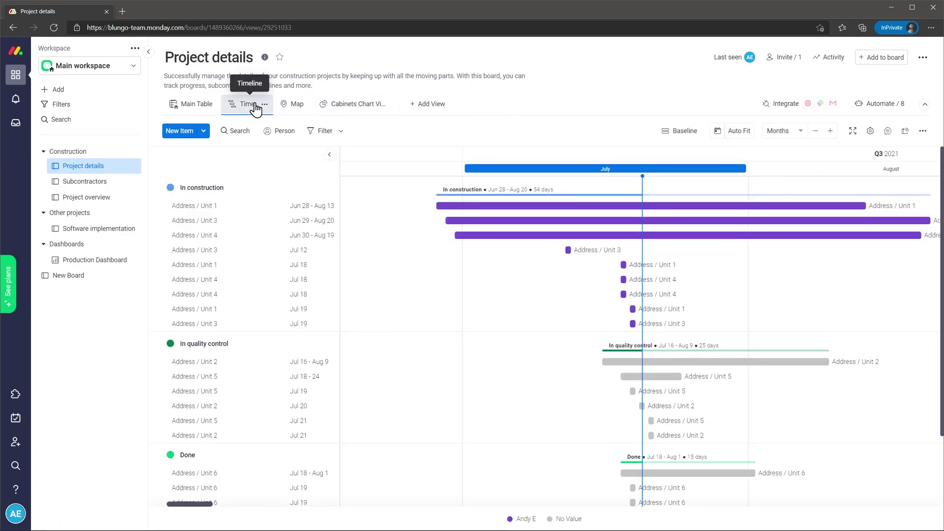
left_click(294, 108)
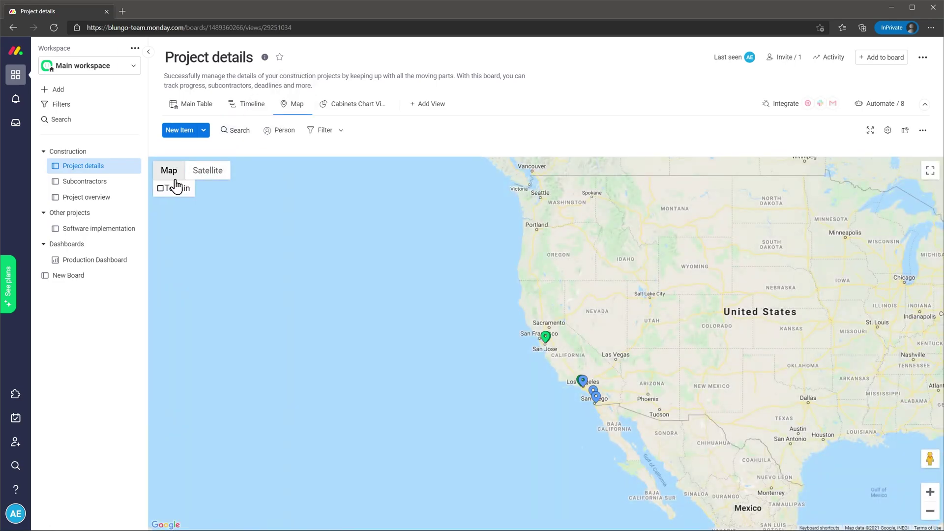
left_click(111, 229)
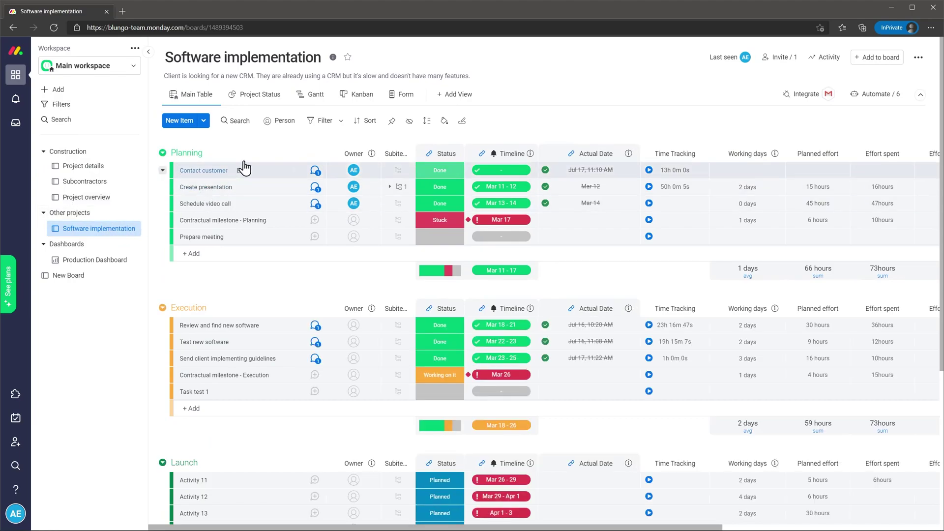
left_click(393, 96)
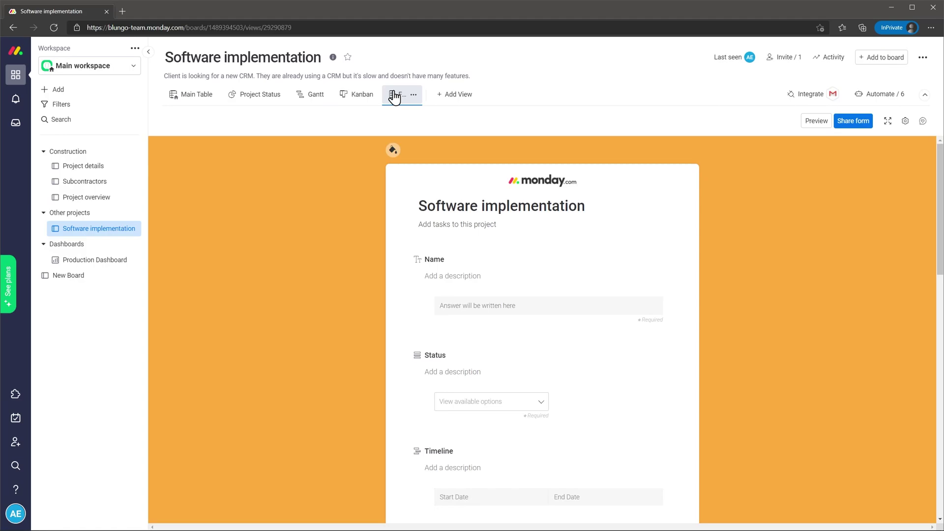
left_click(203, 98)
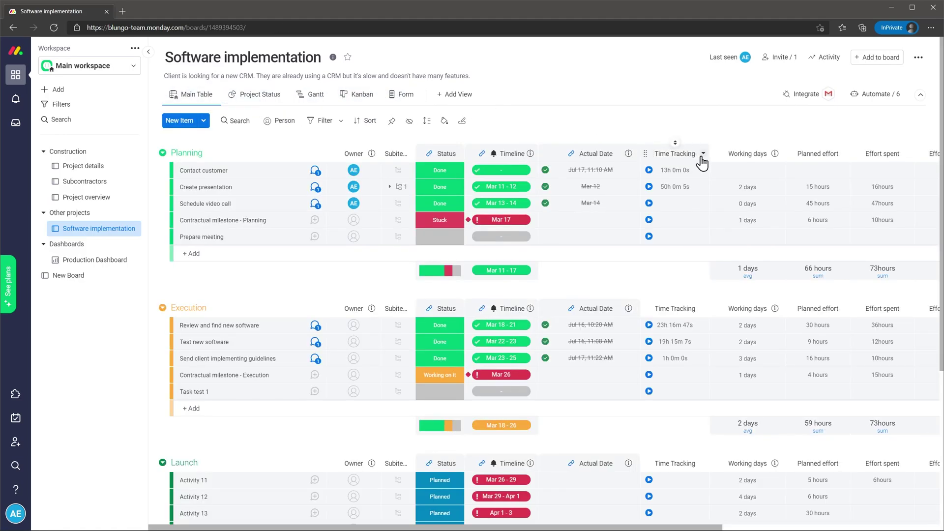
Show Time Tracking column summary, time Schedule video call for 5 seconds, and open its log
left_click(703, 153)
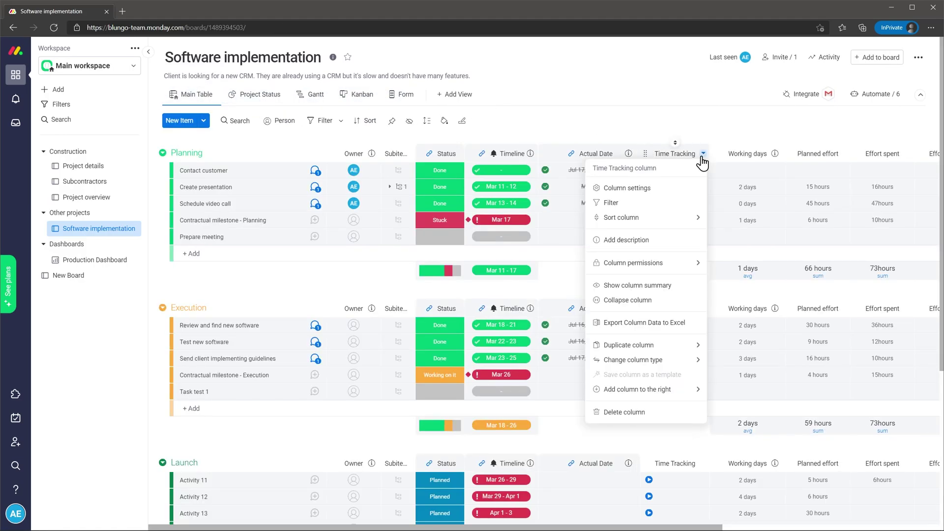
left_click(662, 289)
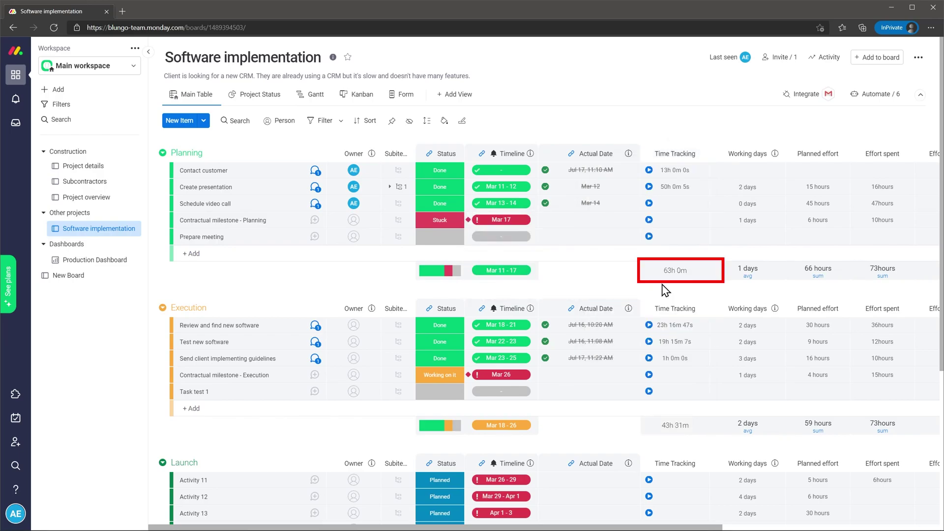
left_click(649, 203)
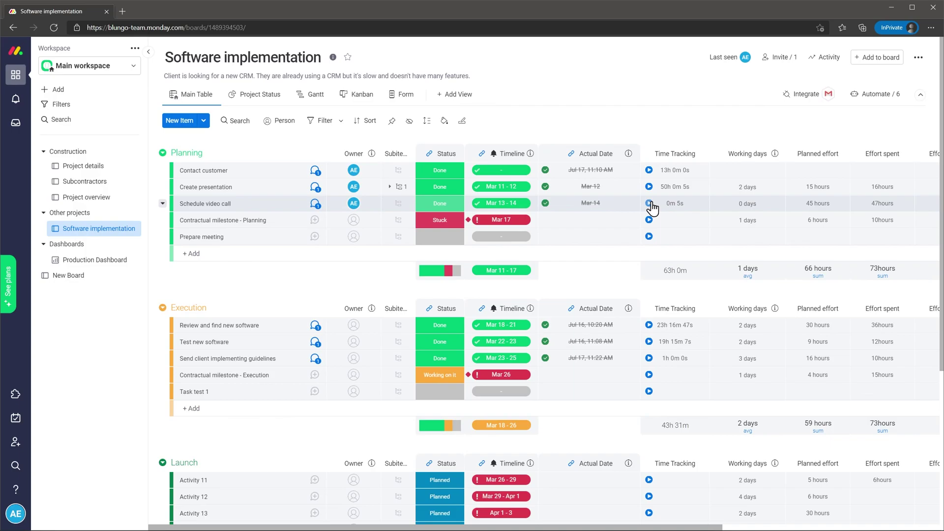
left_click(650, 203)
left_click(674, 209)
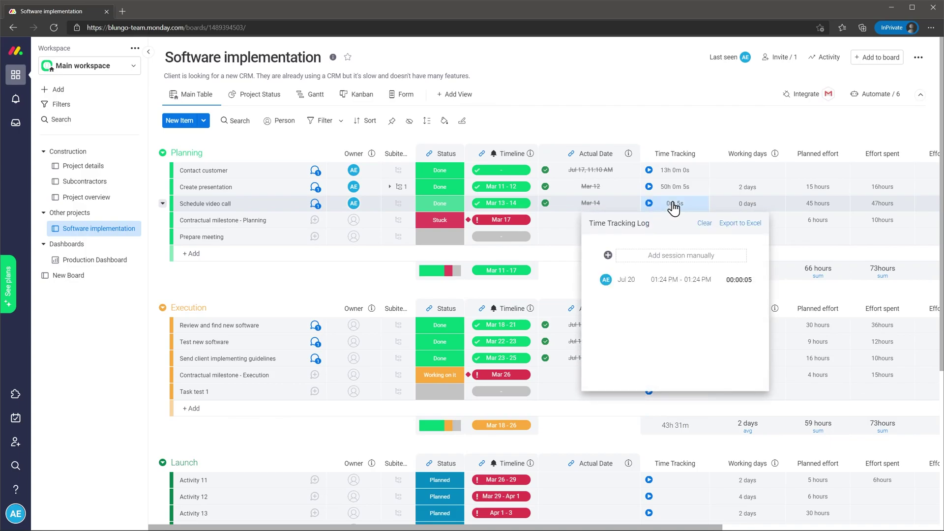
Open the Production Dashboard, preview its Add widget options, and open the account menu
left_click(118, 267)
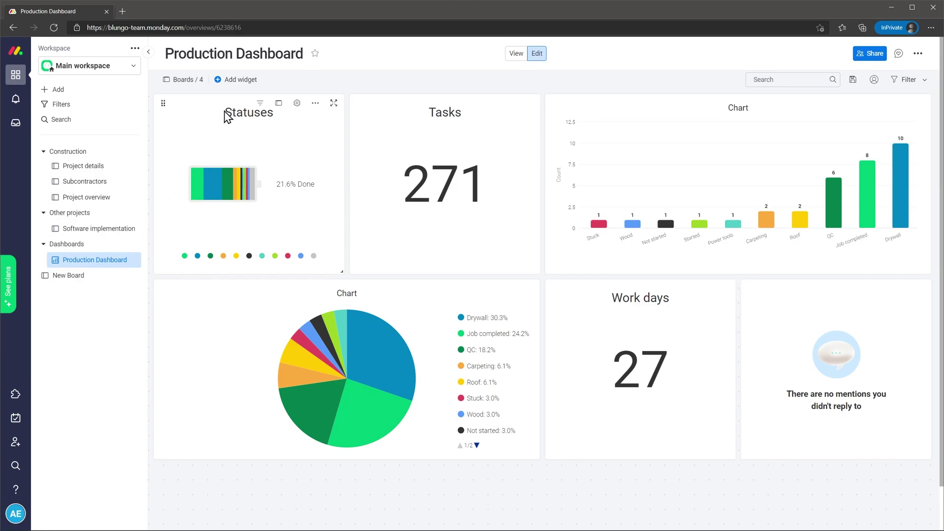
left_click(238, 82)
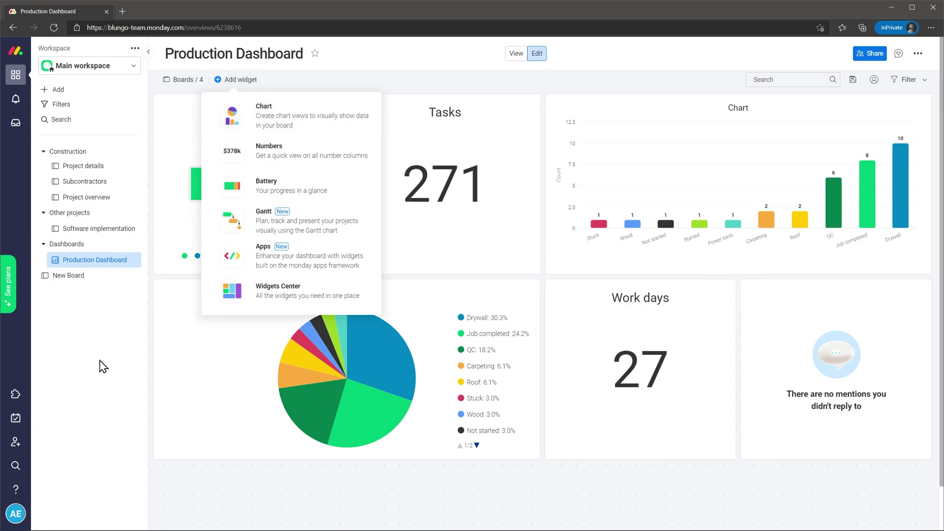
left_click(16, 514)
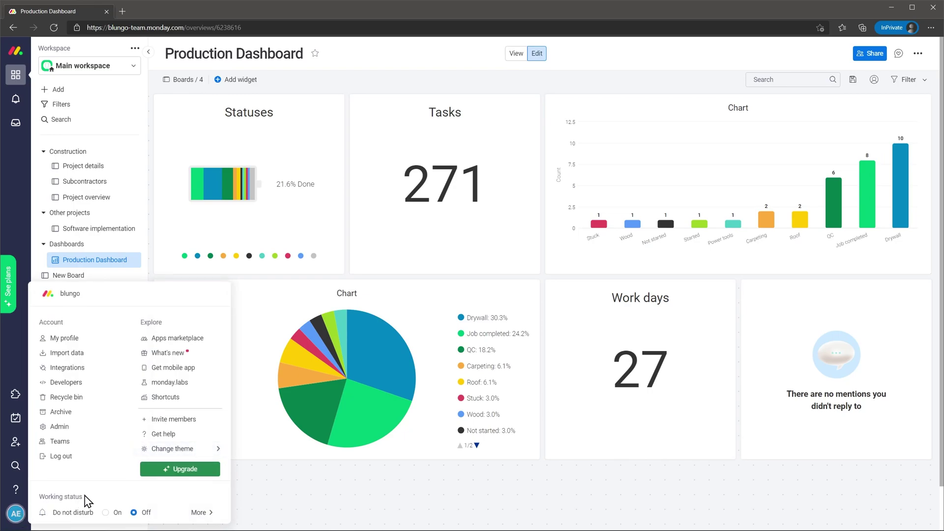
Switch the working status Do not disturb setting to On
mouse_move(194, 512)
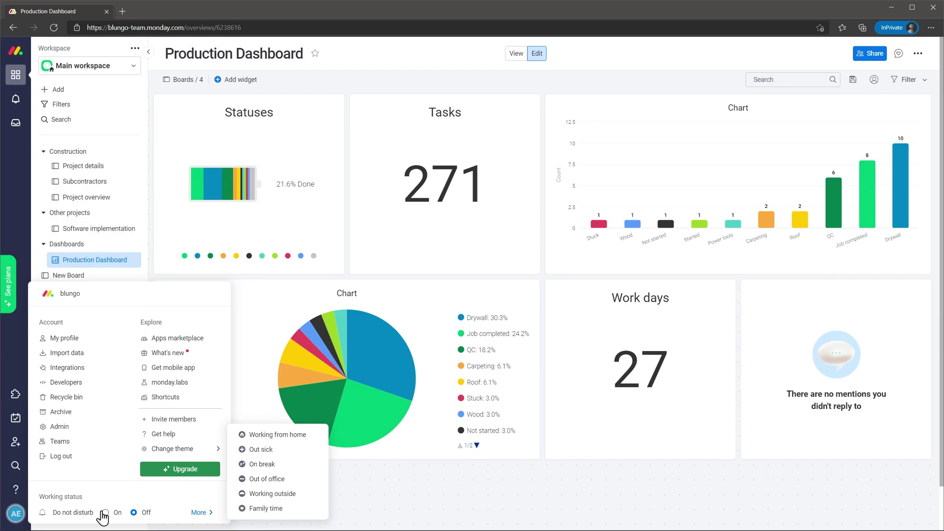
left_click(104, 512)
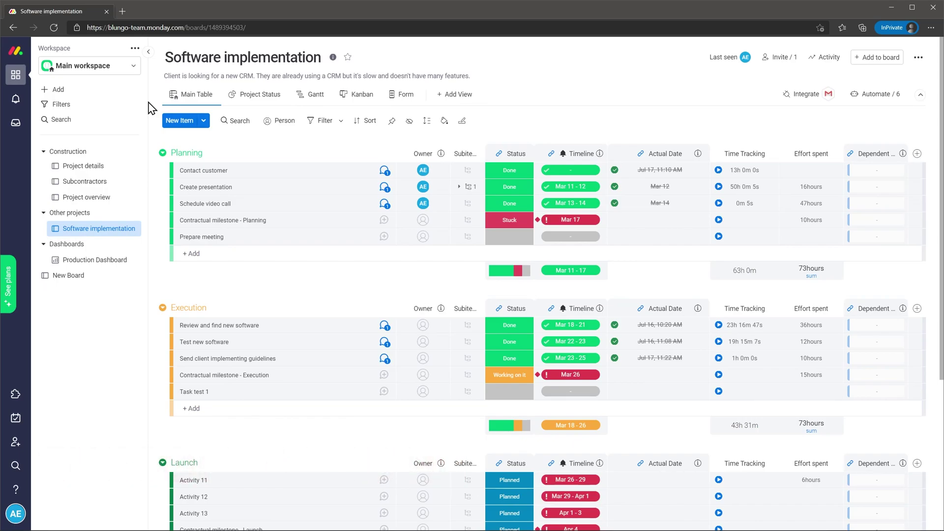
Peek at the workspace list, then display the board as Kanban columns grouped by status
left_click(105, 68)
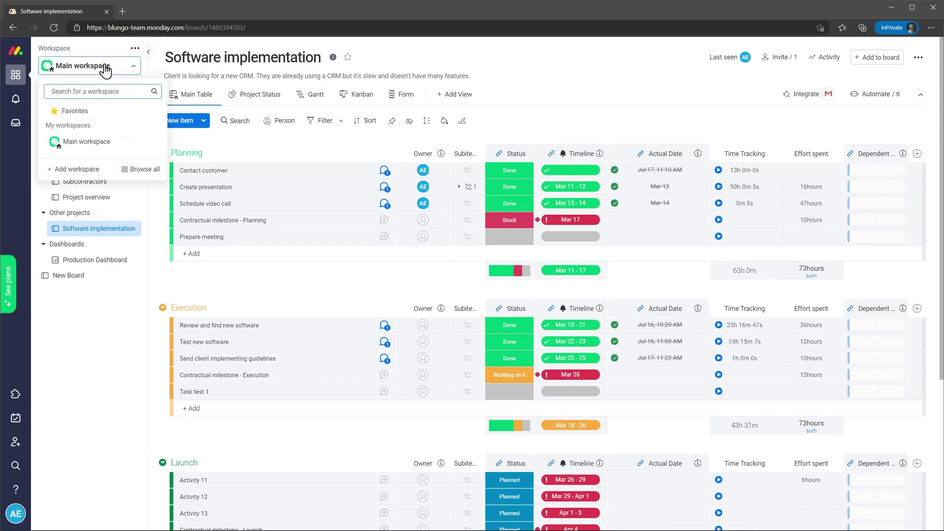
left_click(105, 67)
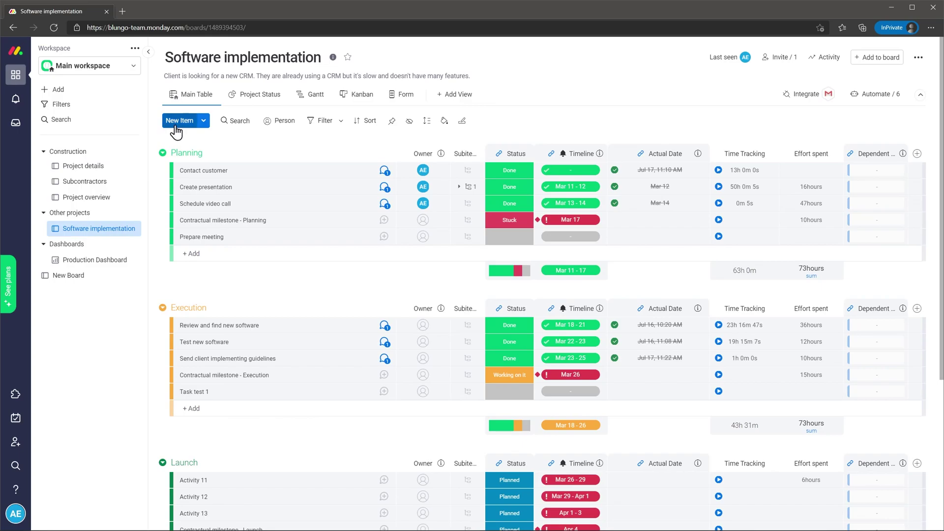
left_click(350, 95)
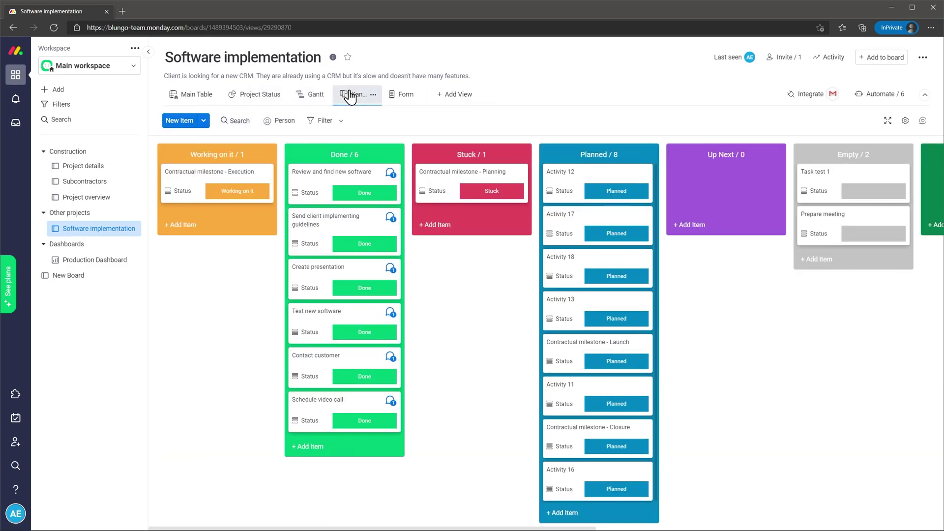
left_click(449, 96)
Return to the Main Table, check New Item options, and open the Column Center via More columns
left_click(506, 100)
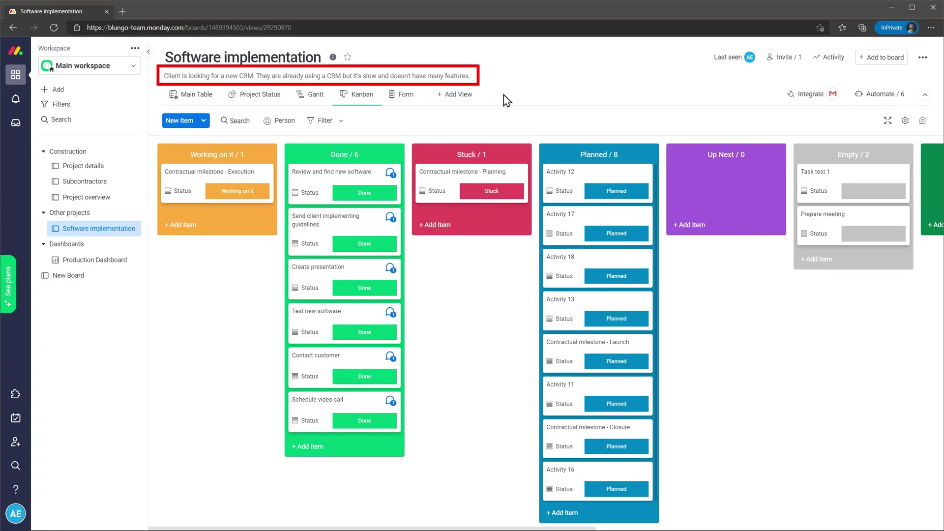
left_click(203, 96)
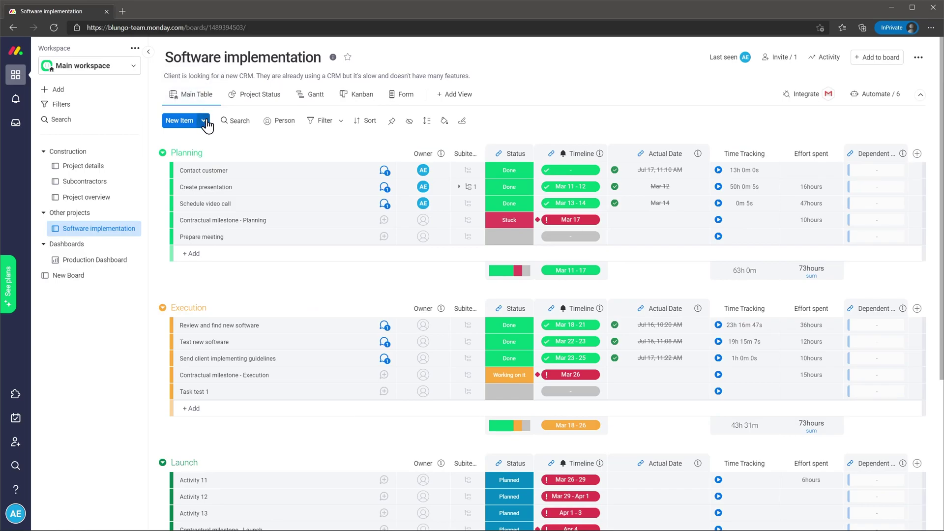
left_click(206, 123)
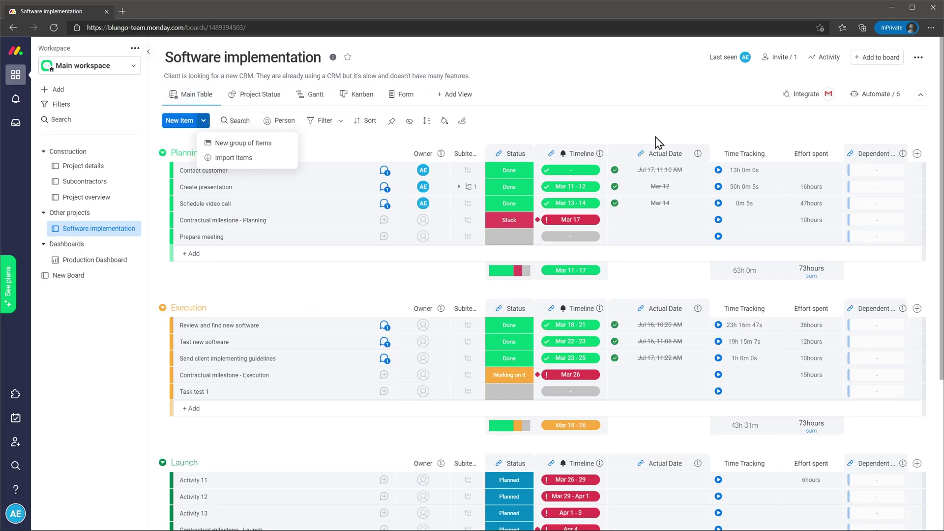
left_click(916, 154)
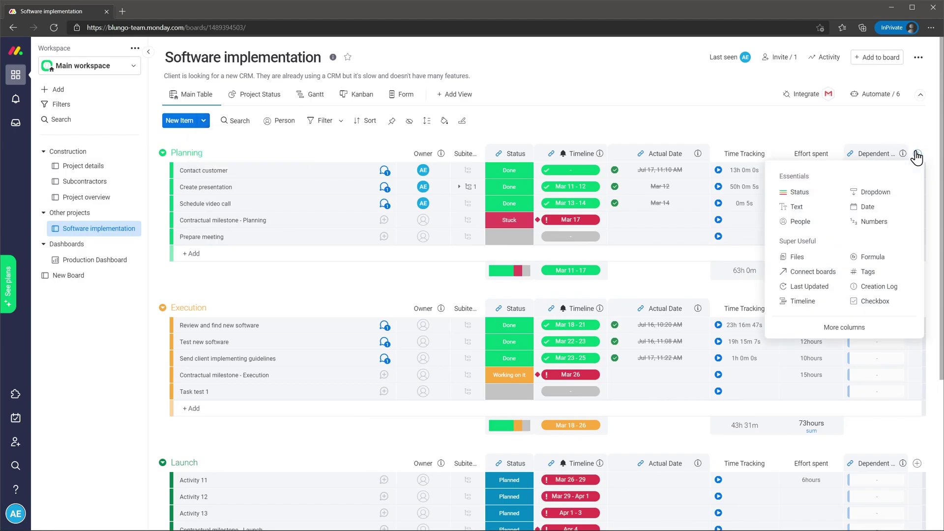
left_click(844, 328)
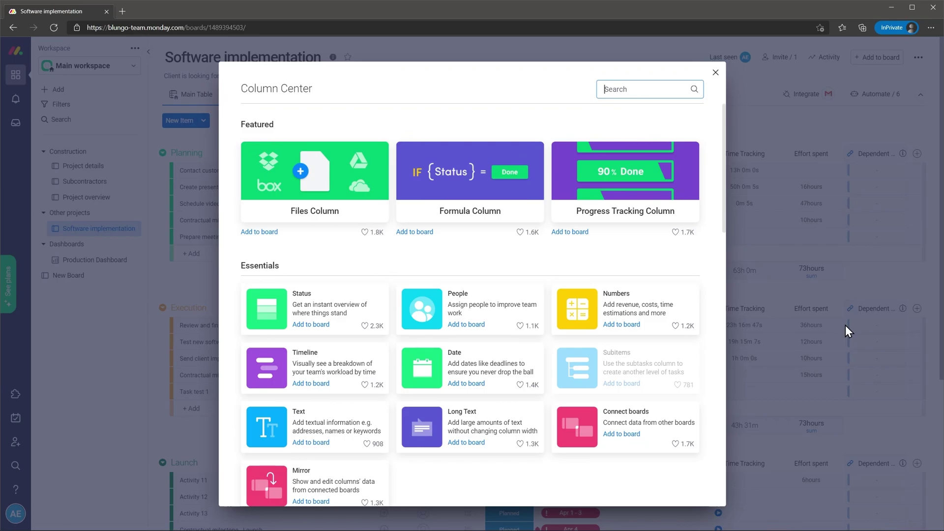
left_click(715, 72)
scroll(713, 79, "down", 2)
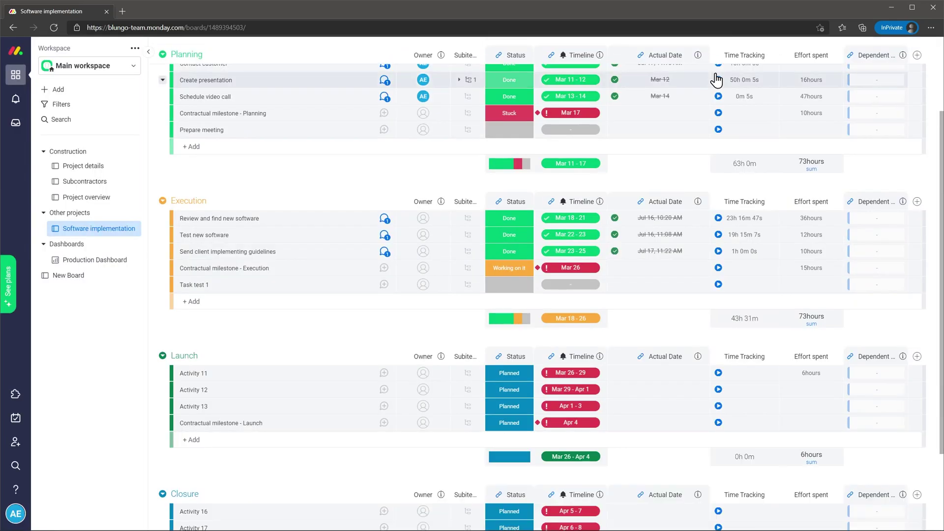
left_click(115, 91)
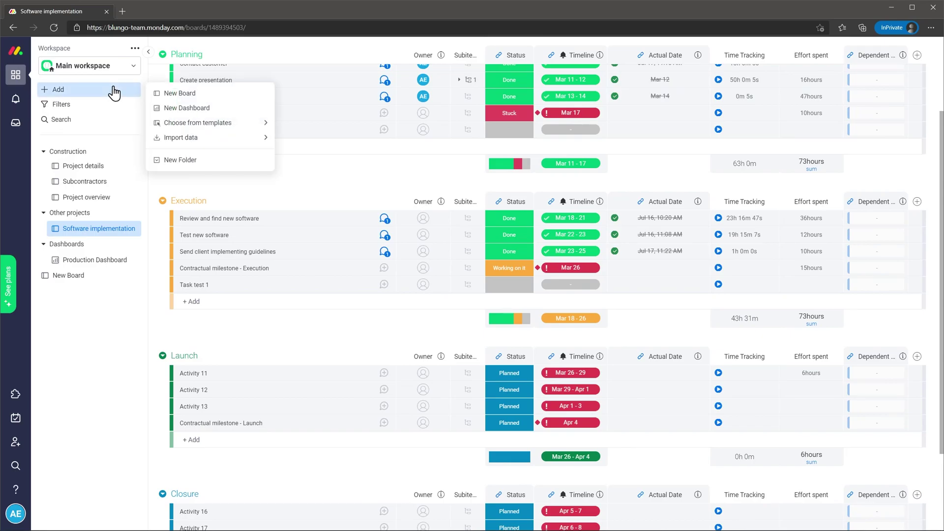
mouse_move(214, 127)
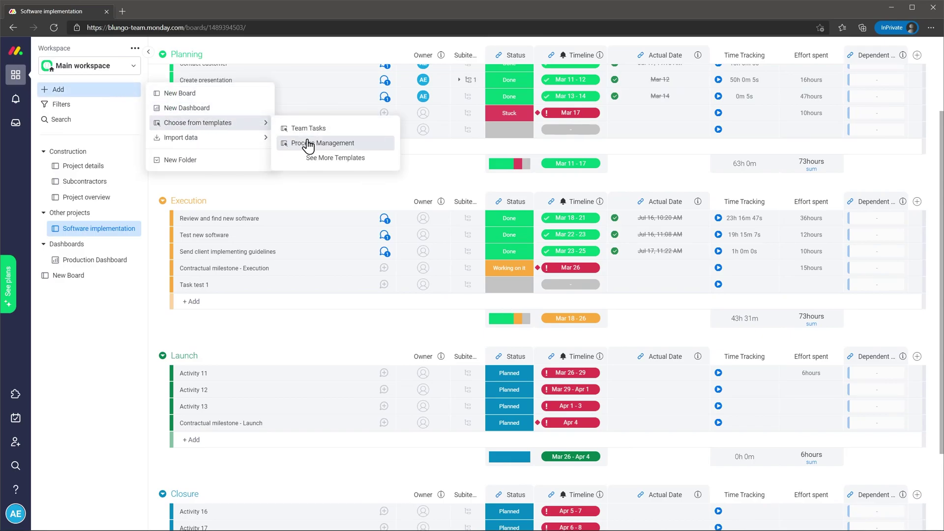
left_click(323, 157)
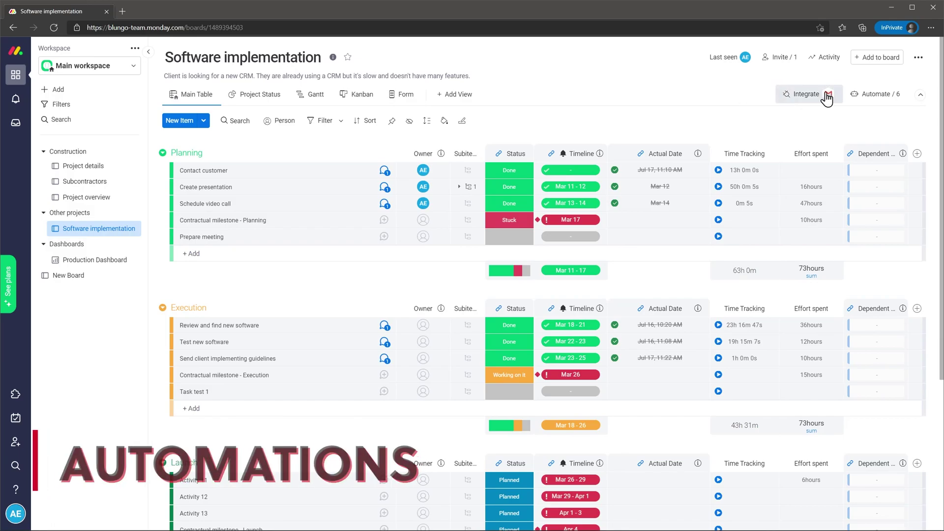
Browse the Basic, Featured and Notifications automation template categories
left_click(866, 95)
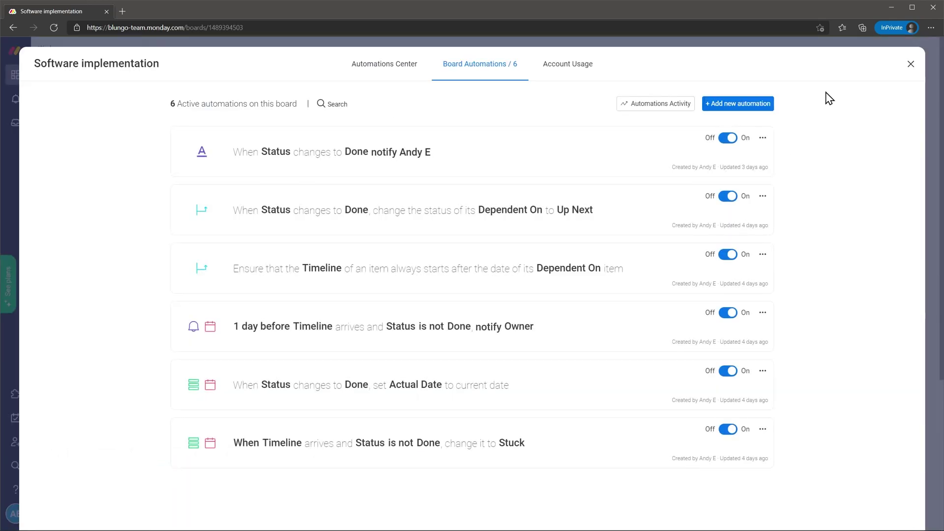
left_click(396, 71)
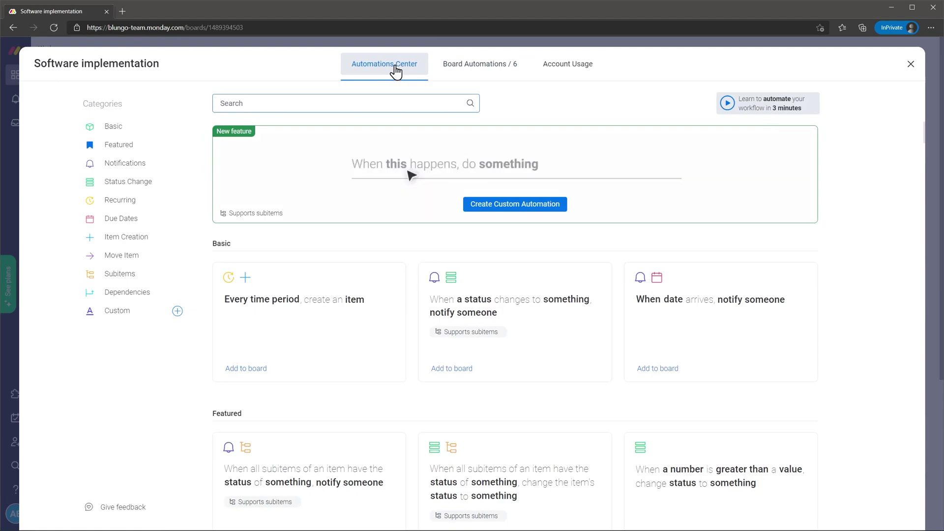
left_click(147, 126)
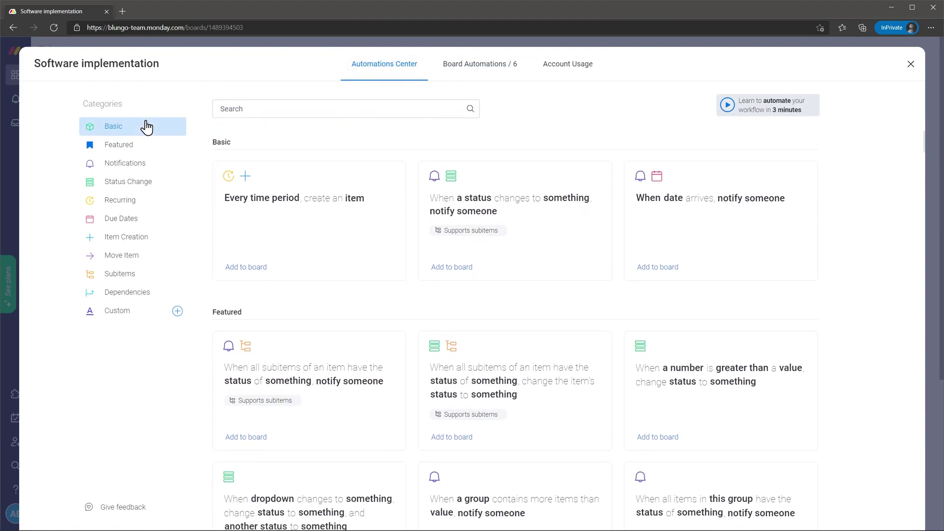
left_click(132, 147)
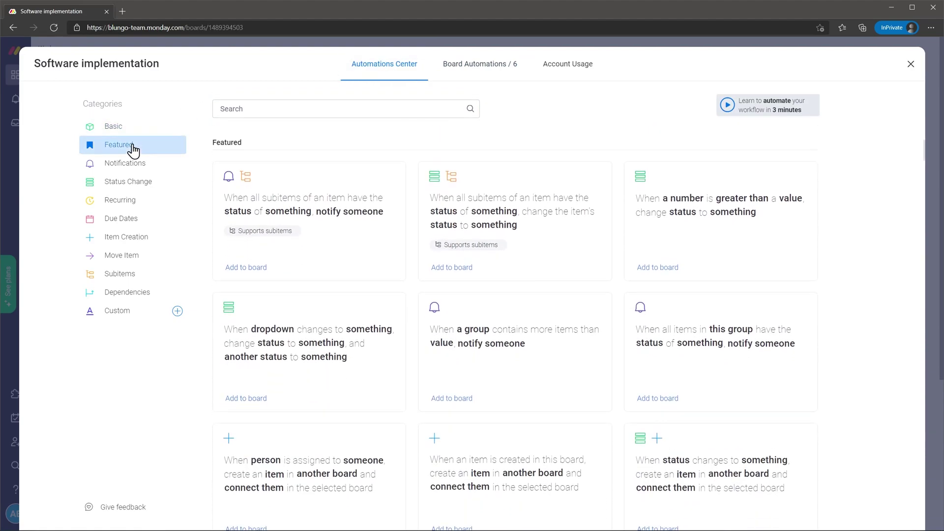
left_click(131, 166)
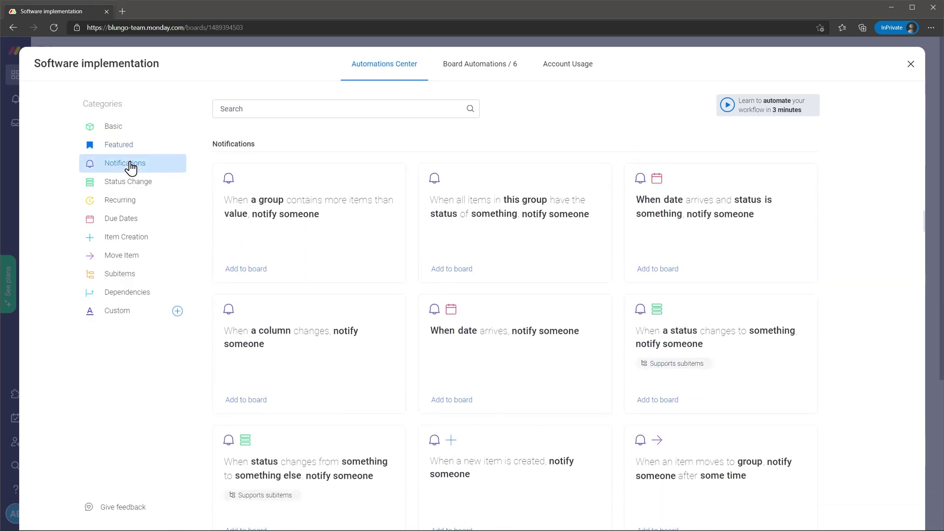
Inspect the group item-limit notification recipe, then review the board's 6 active automations
left_click(267, 196)
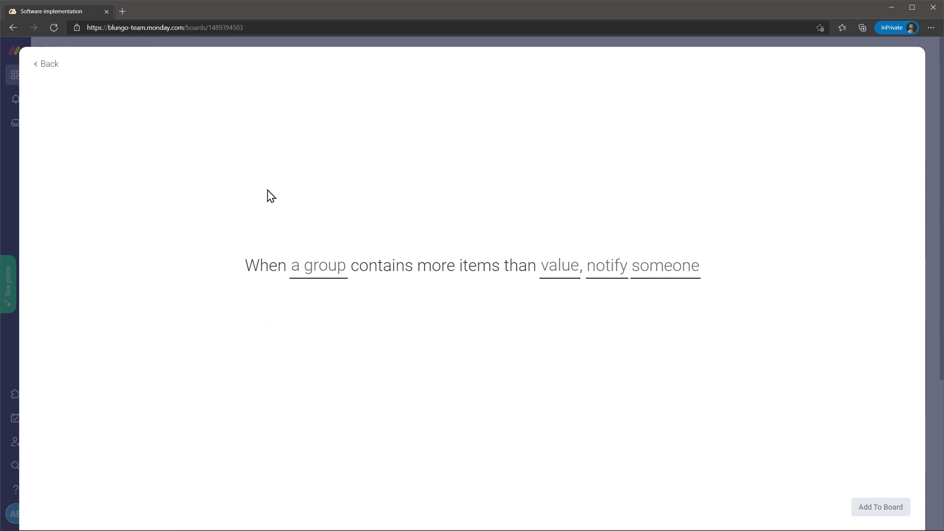
left_click(48, 66)
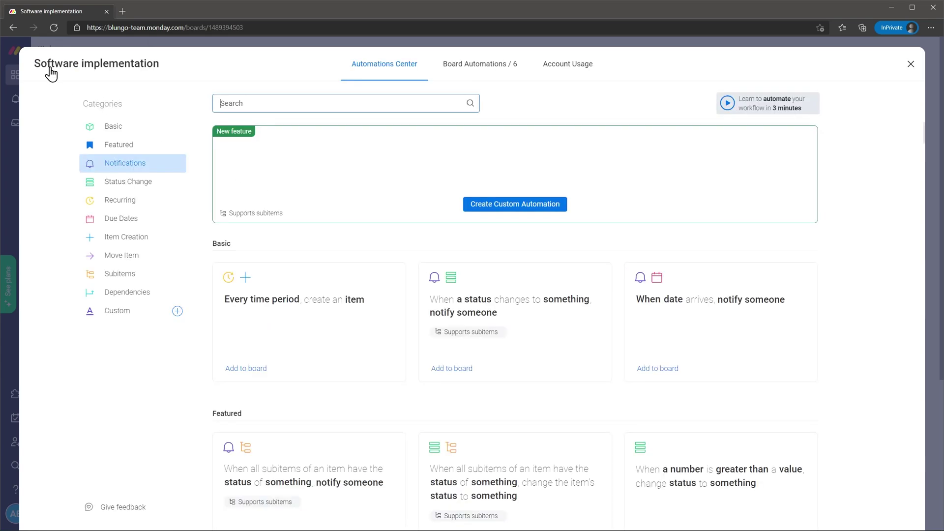
left_click(466, 74)
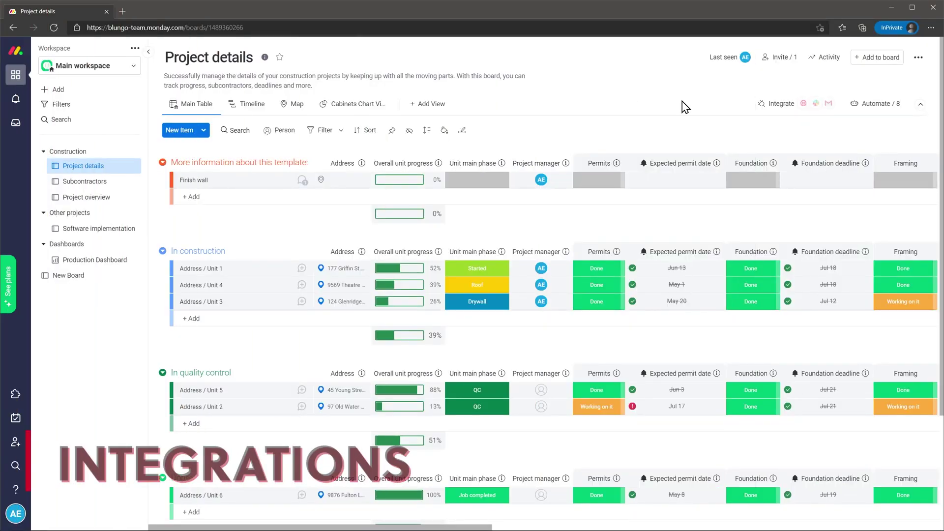
left_click(767, 104)
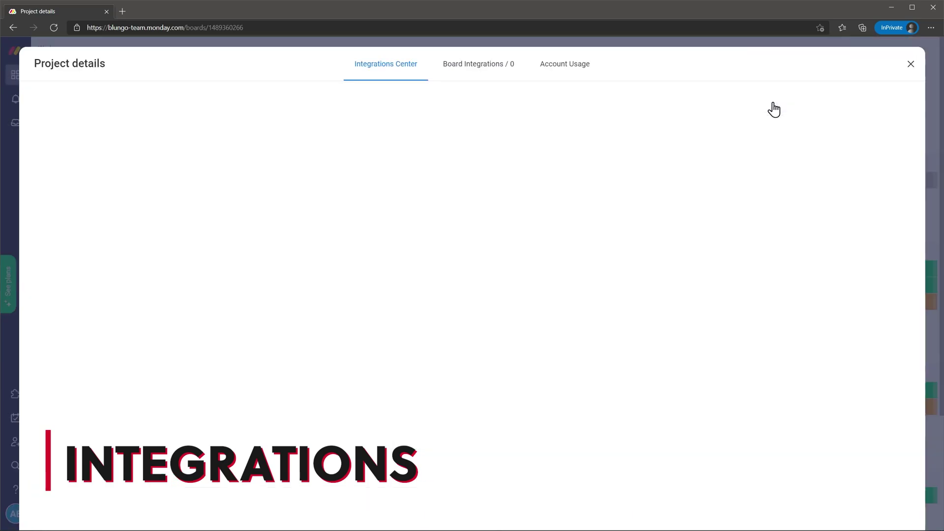
left_click(155, 132)
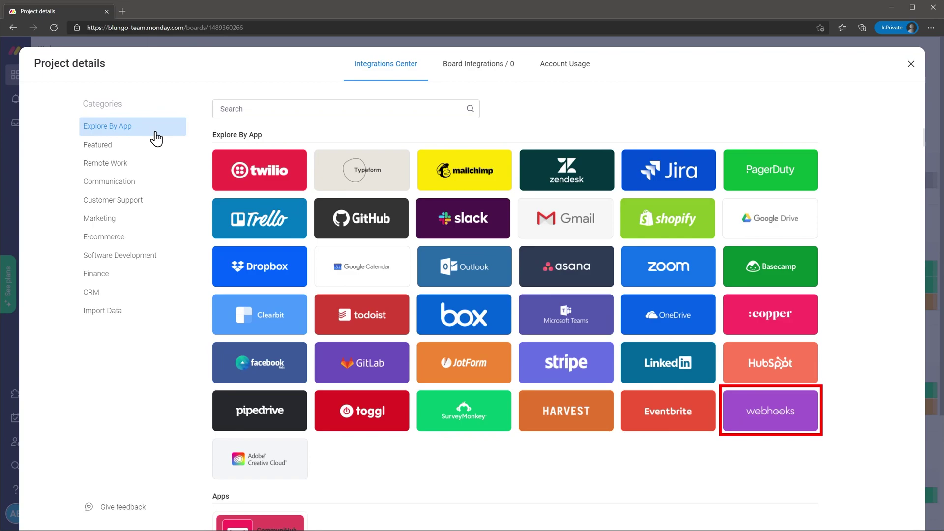
left_click(239, 114)
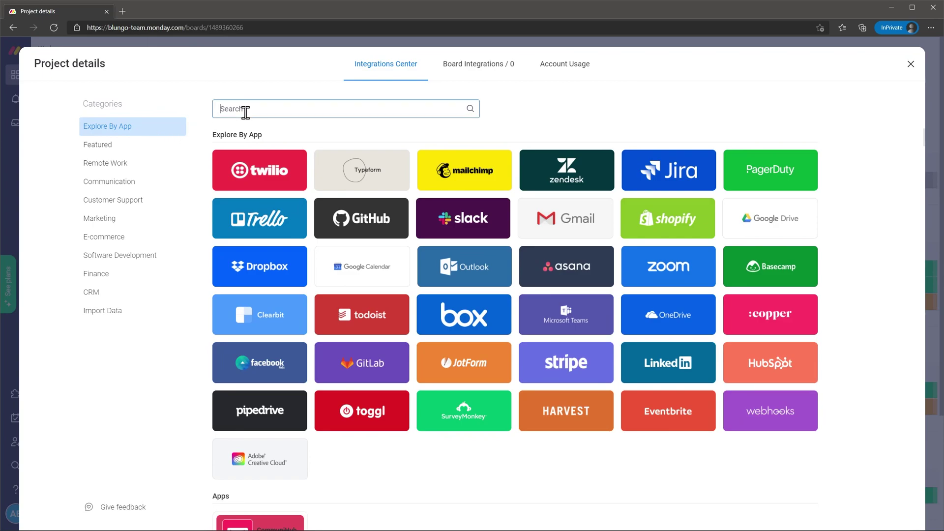
type("zap")
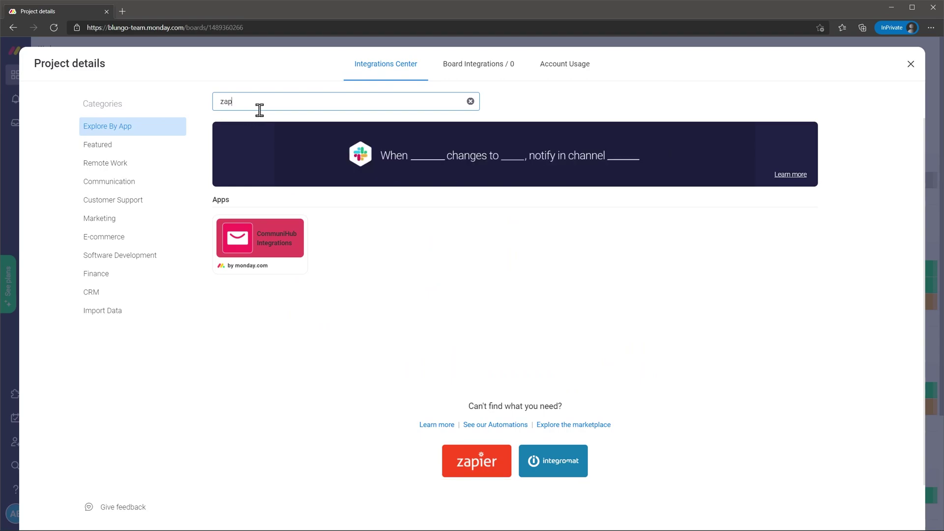
left_click(910, 65)
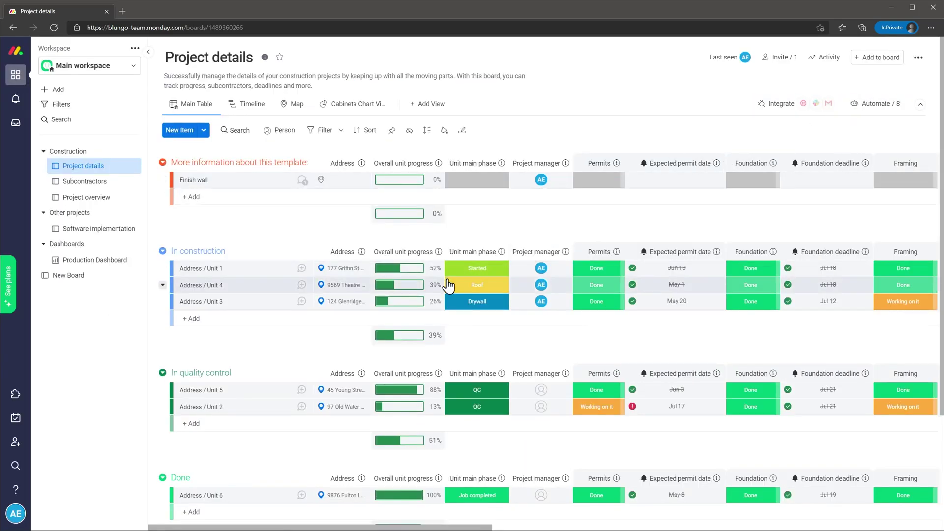
Bring up the apps marketplace from the left rail to browse add-on views and integrations
left_click(17, 393)
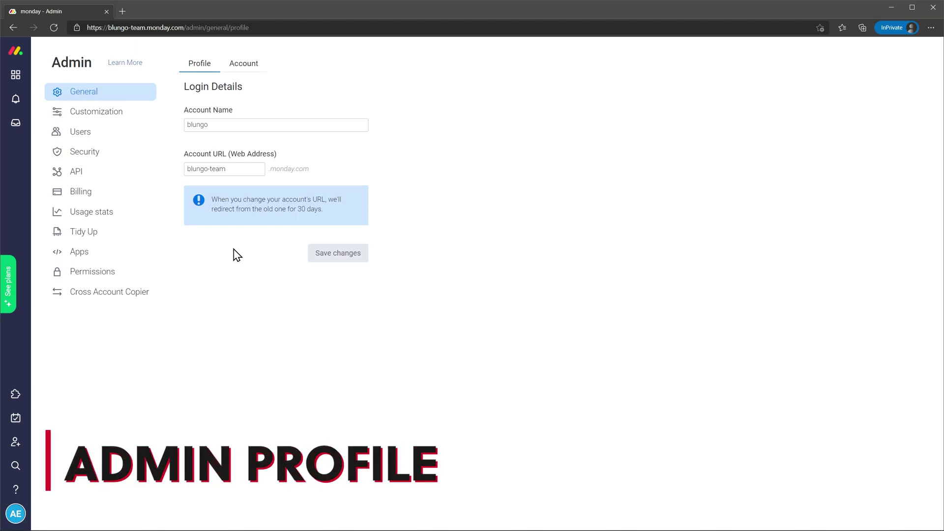
Review the Admin Customization, Security, API and Users settings pages in turn
left_click(137, 122)
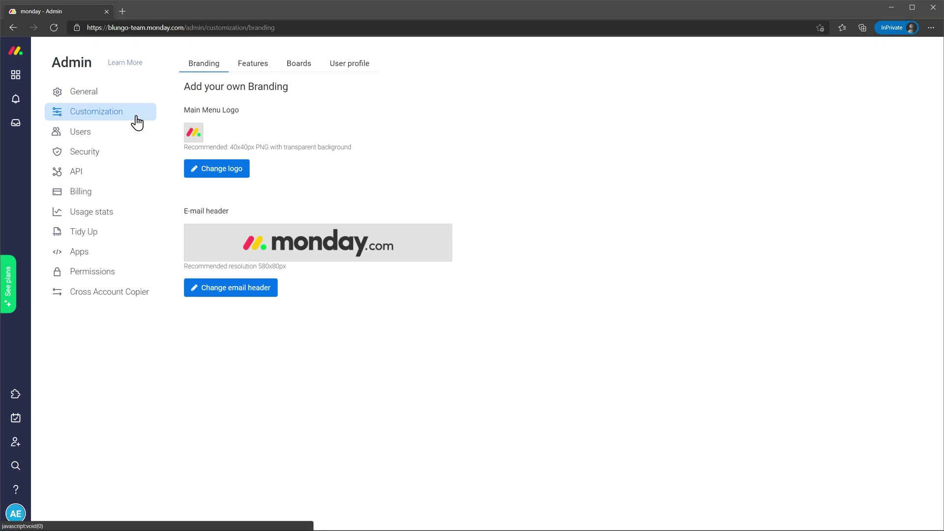
left_click(114, 153)
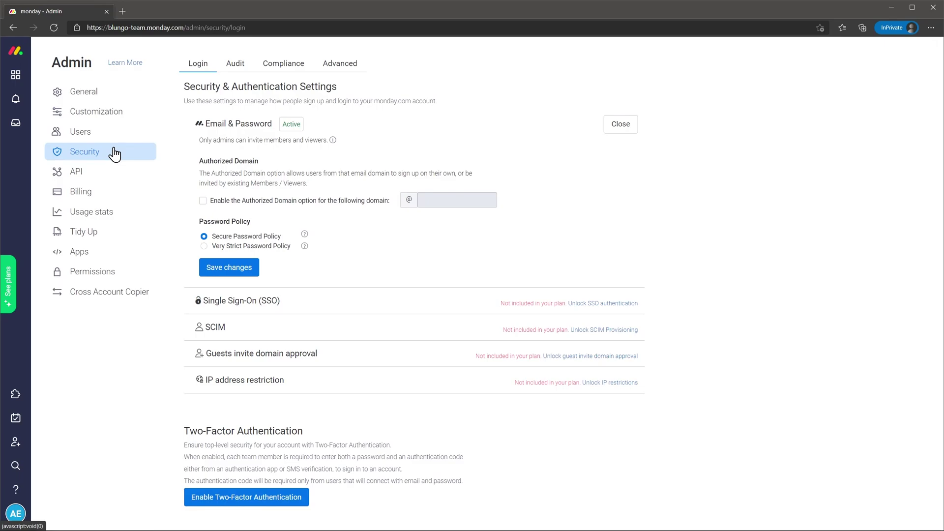
left_click(105, 173)
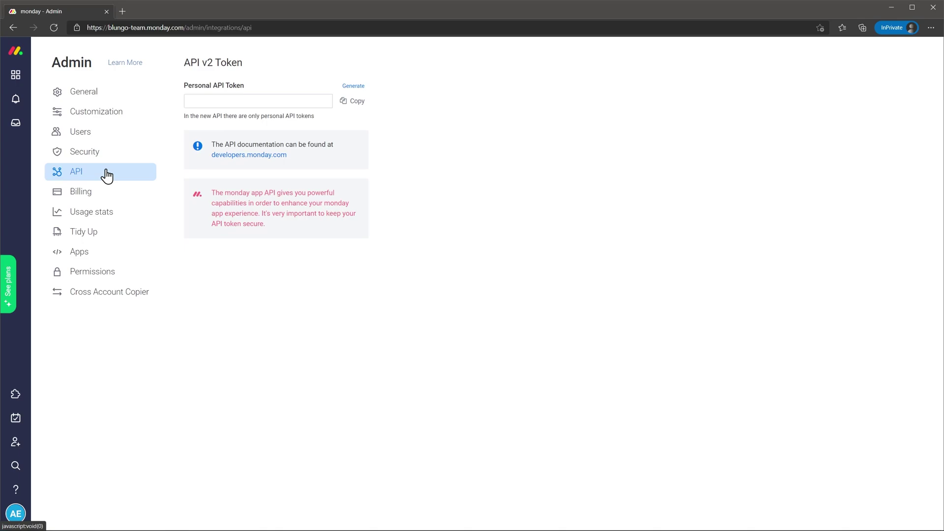
left_click(111, 142)
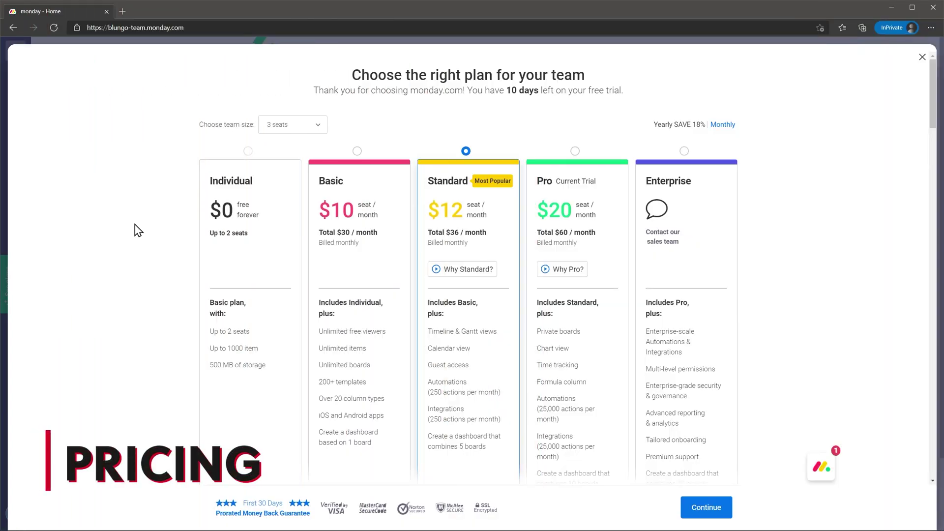
Scroll down and back up through the Compare plans and features table
scroll(138, 230, "down", 8)
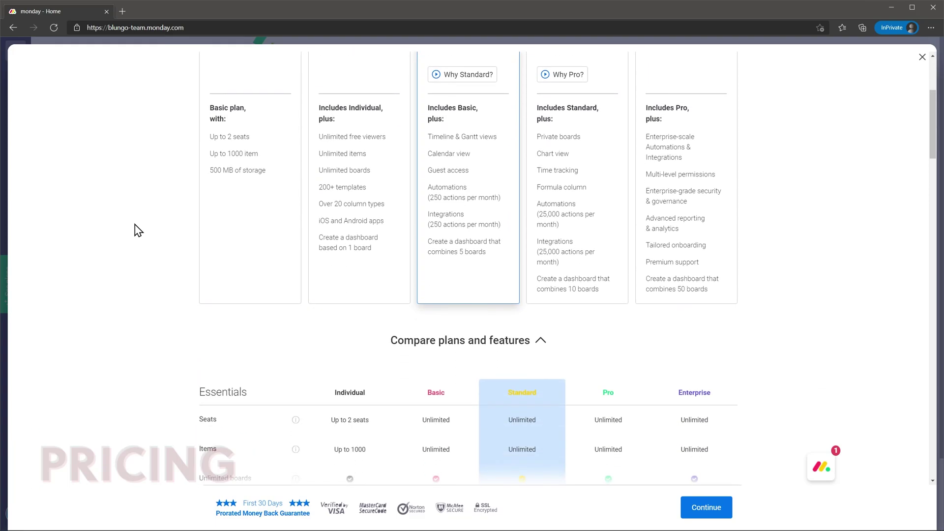
scroll(138, 230, "down", 8)
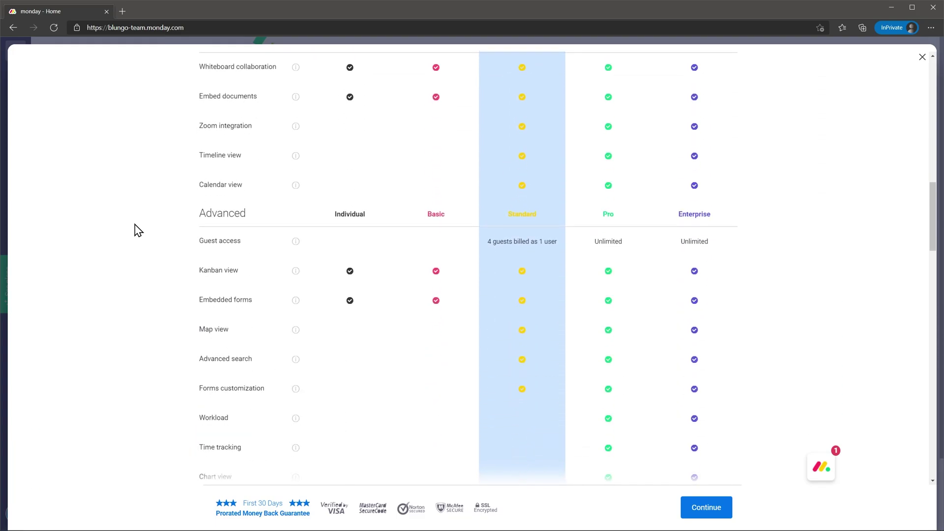
scroll(139, 230, "up", 15)
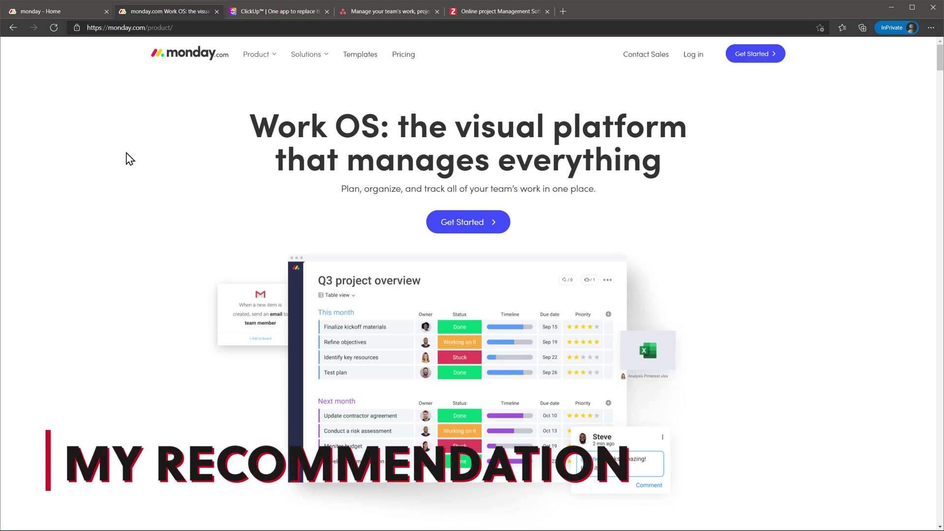
scroll(127, 159, "down", 7)
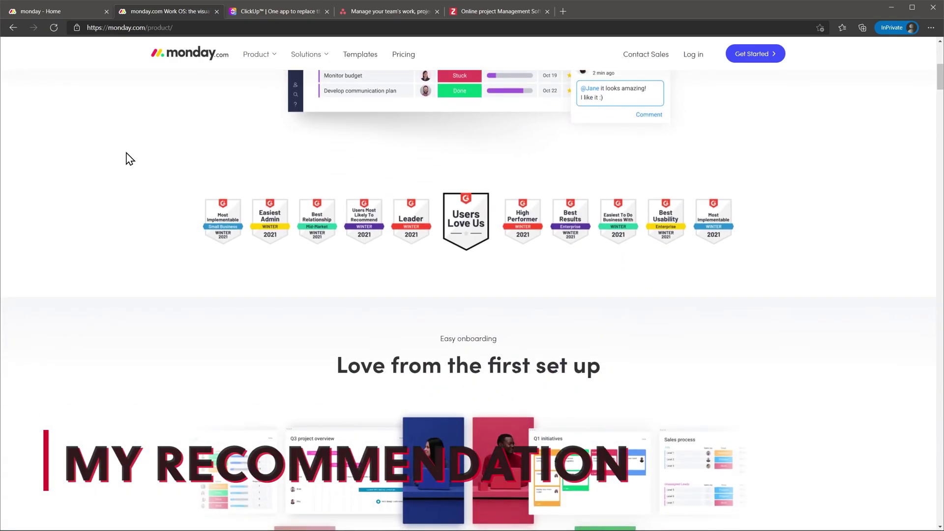
scroll(127, 158, "down", 6)
scroll(127, 158, "down", 7)
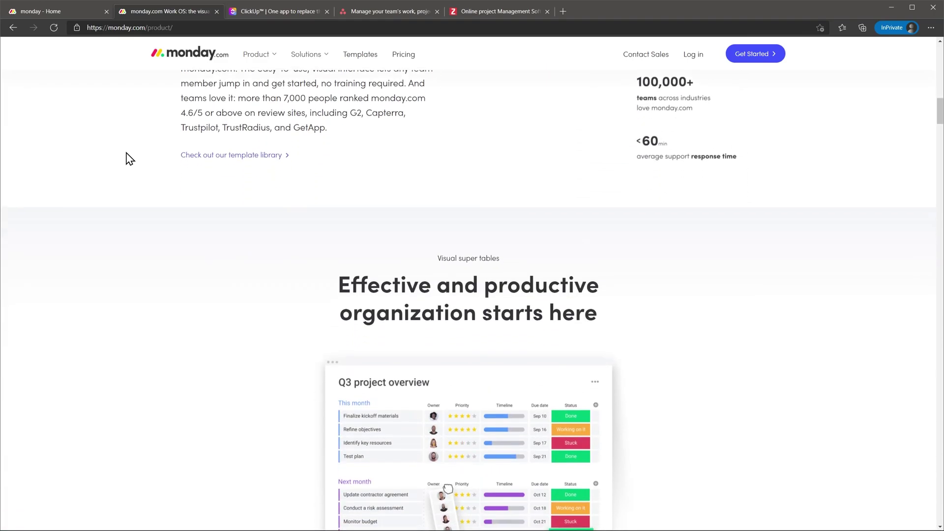
scroll(127, 159, "down", 9)
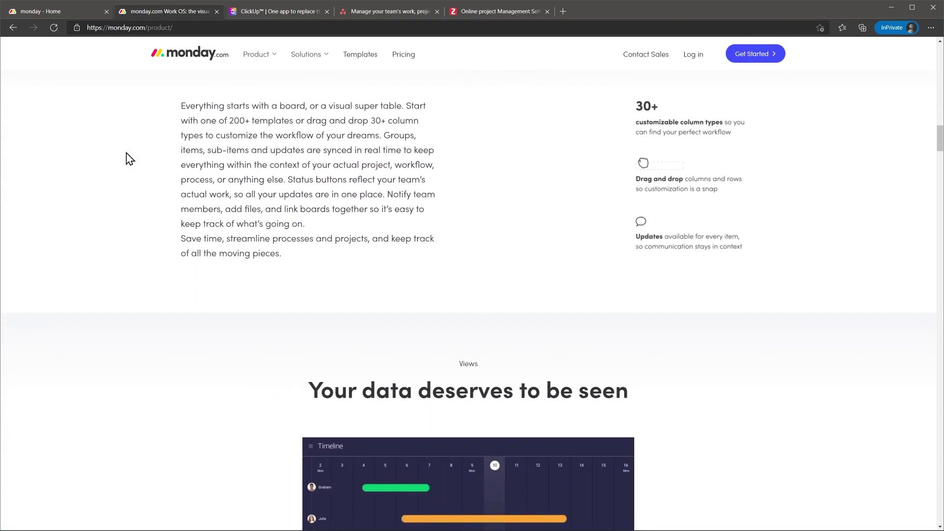
scroll(127, 158, "down", 6)
scroll(126, 158, "down", 2)
scroll(126, 159, "down", 6)
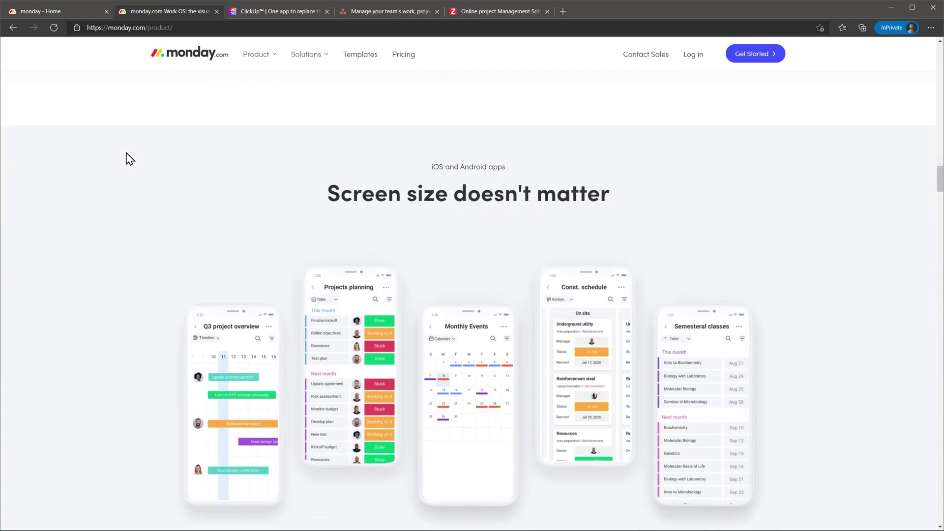
scroll(127, 158, "down", 7)
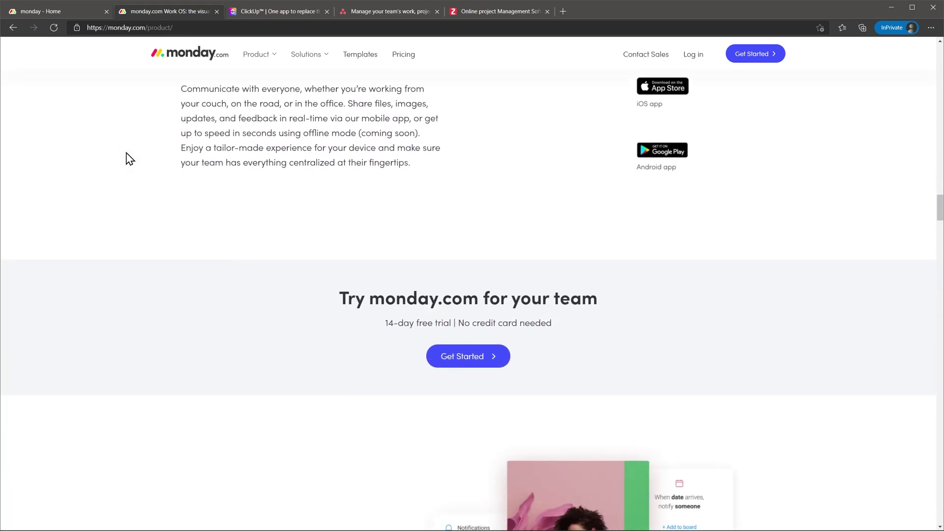
scroll(129, 158, "up", 20)
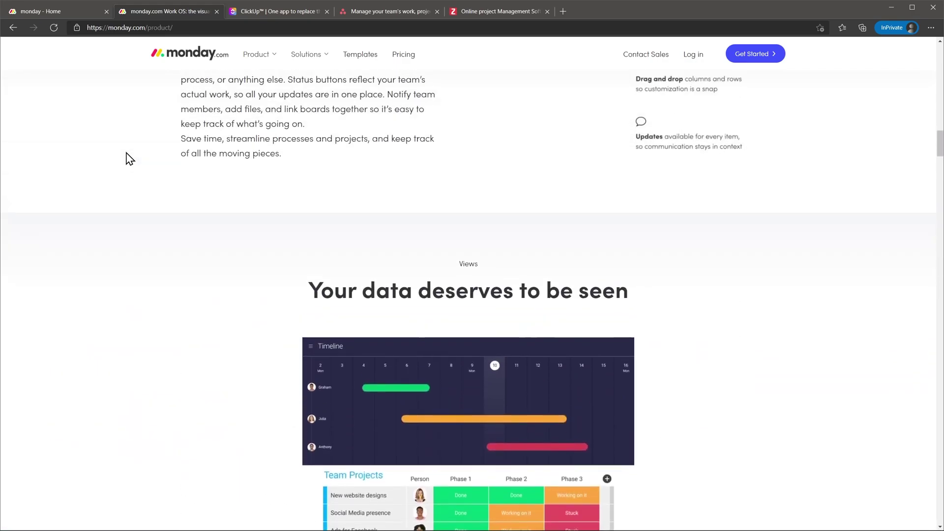
scroll(129, 159, "up", 3)
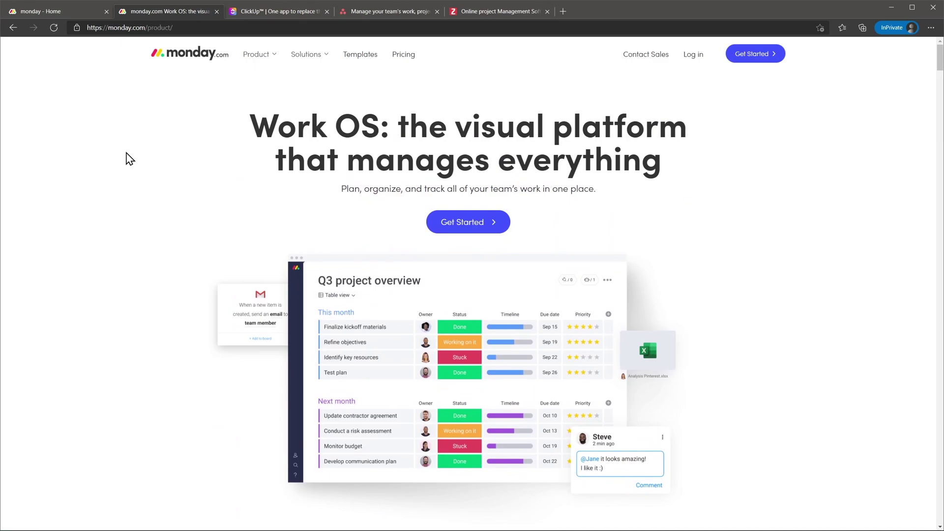
View the ClickUp, Asana and Zoho Projects homepages one after another
left_click(282, 15)
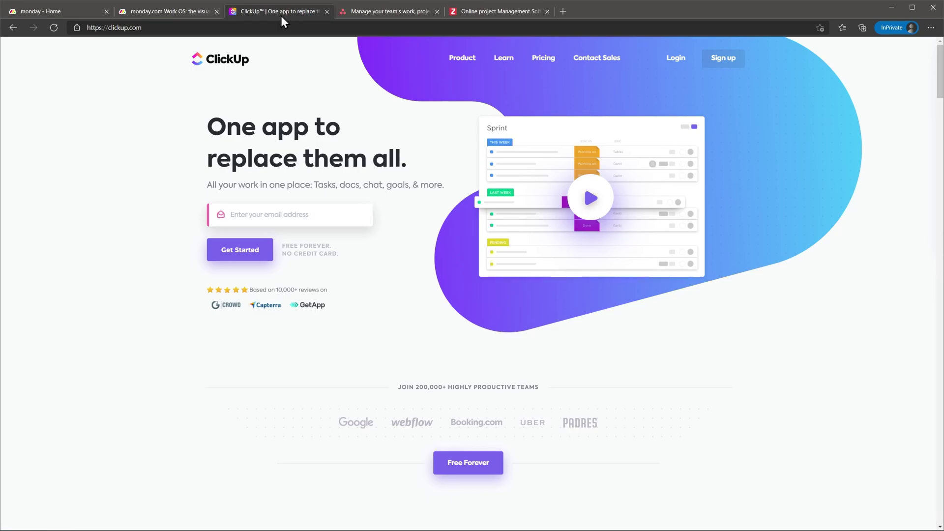
left_click(362, 20)
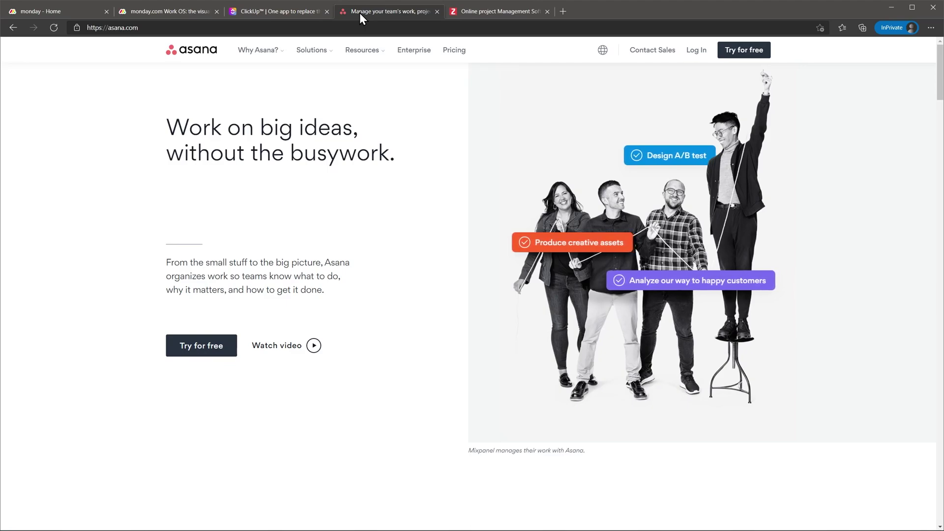
left_click(467, 12)
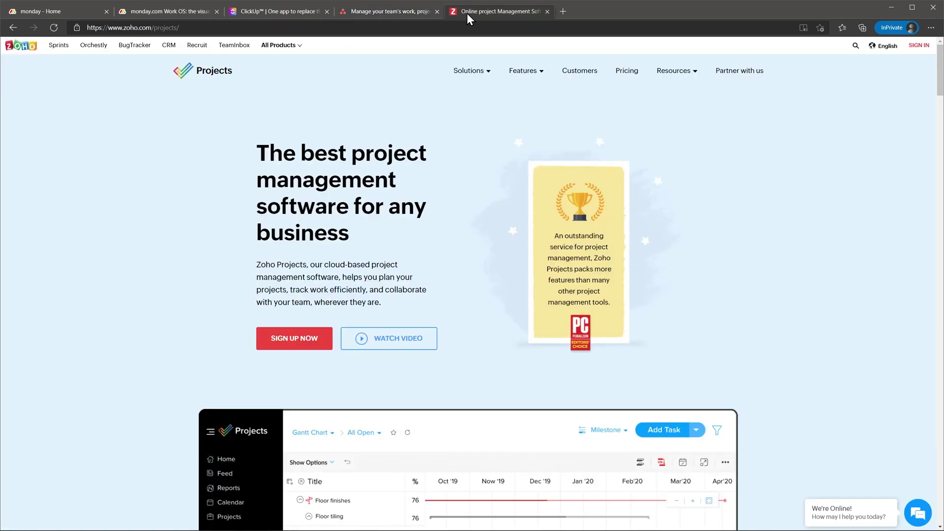